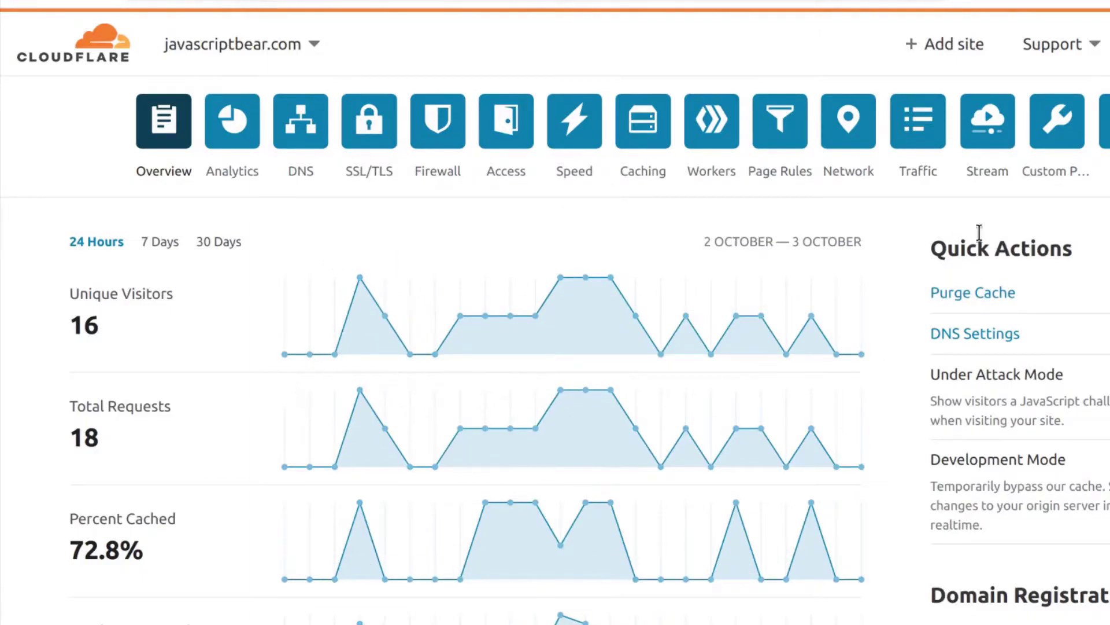
# Add trested.com as a new site, correcting the suggested 89trested.com
pyautogui.click(949, 52)
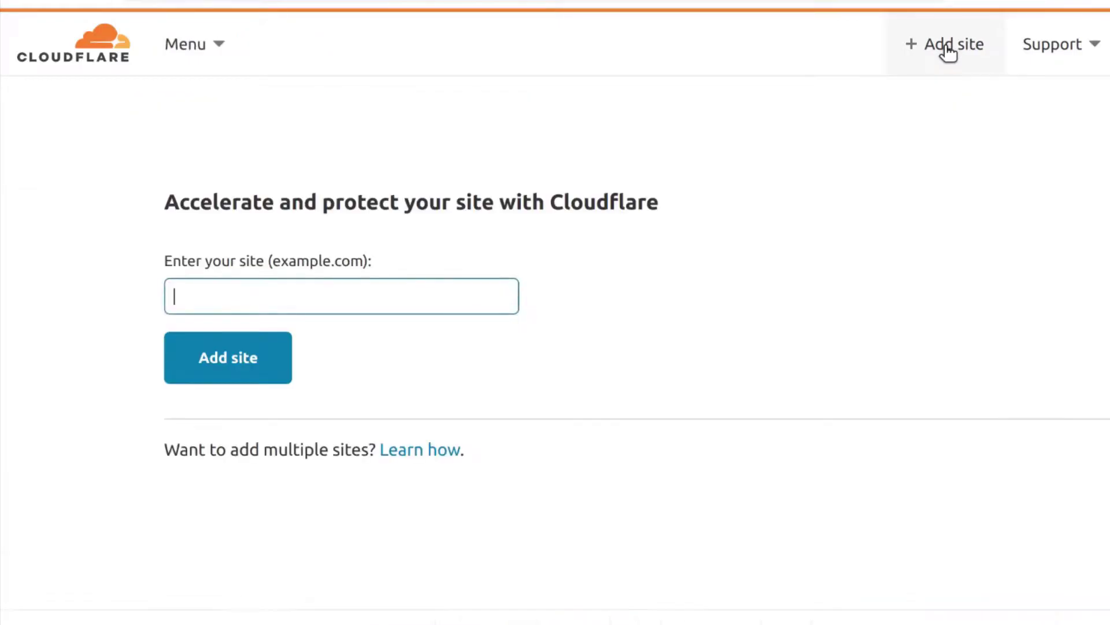
pyautogui.click(177, 292)
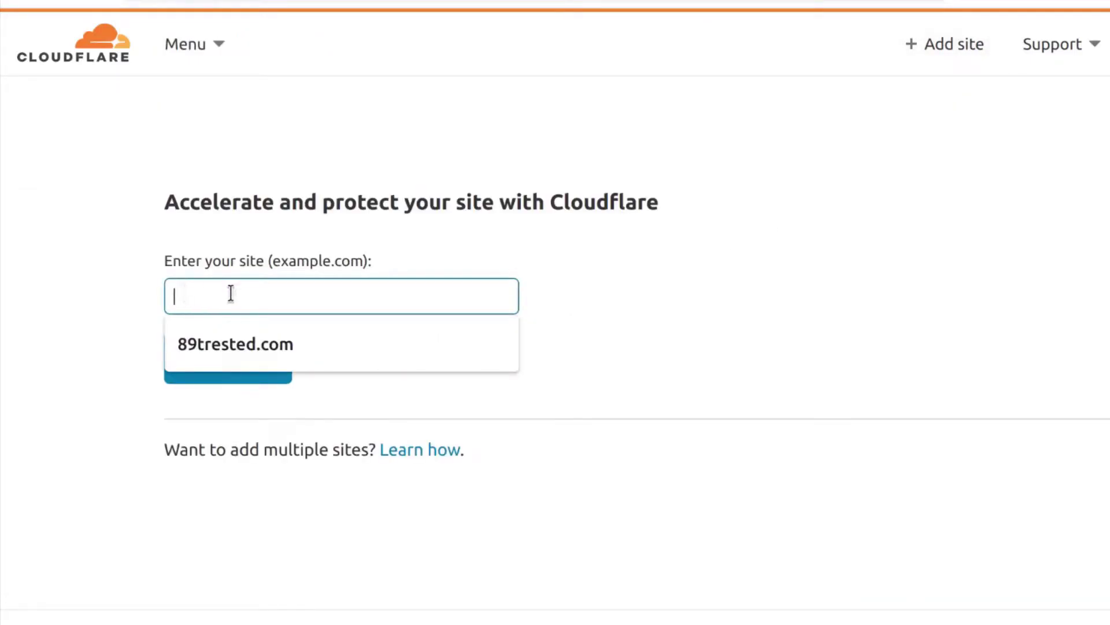
pyautogui.click(236, 340)
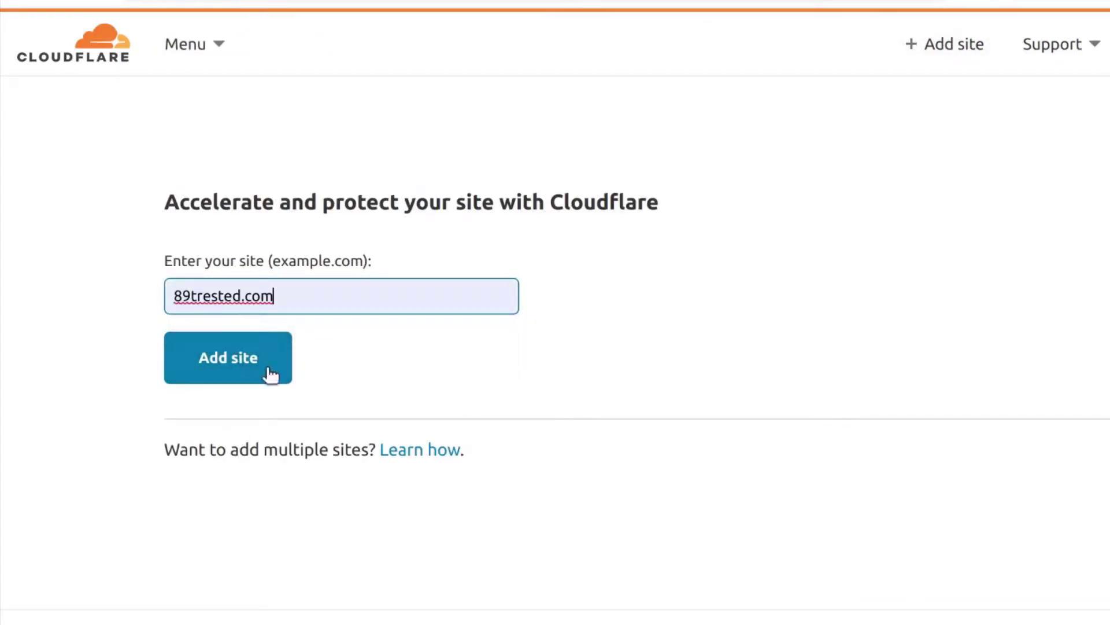
pyautogui.click(234, 368)
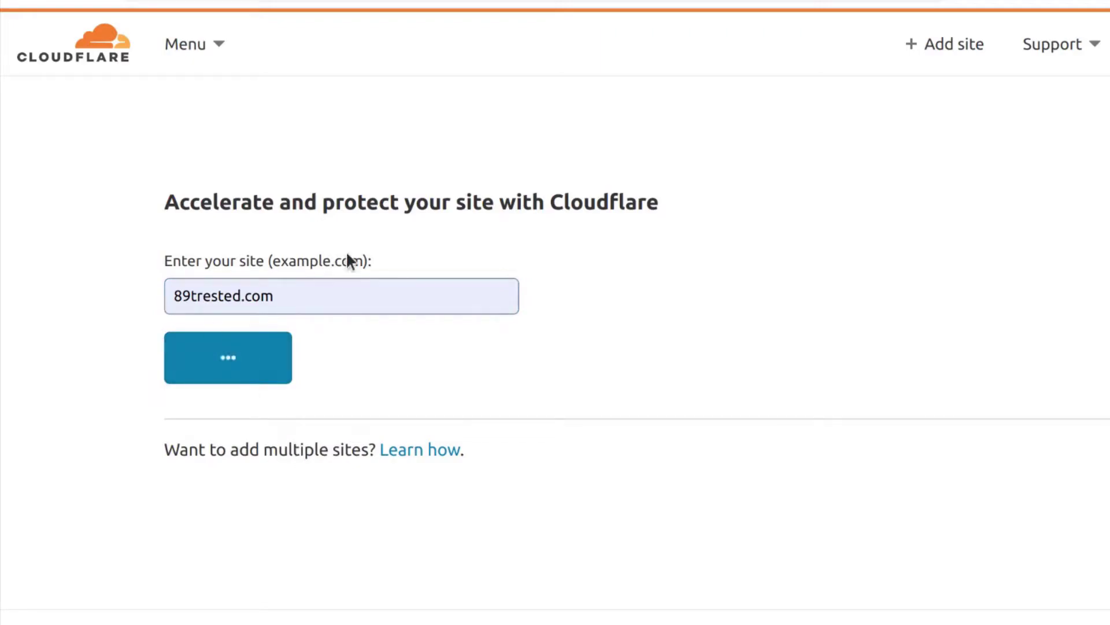
pyautogui.click(263, 295)
pyautogui.click(287, 334)
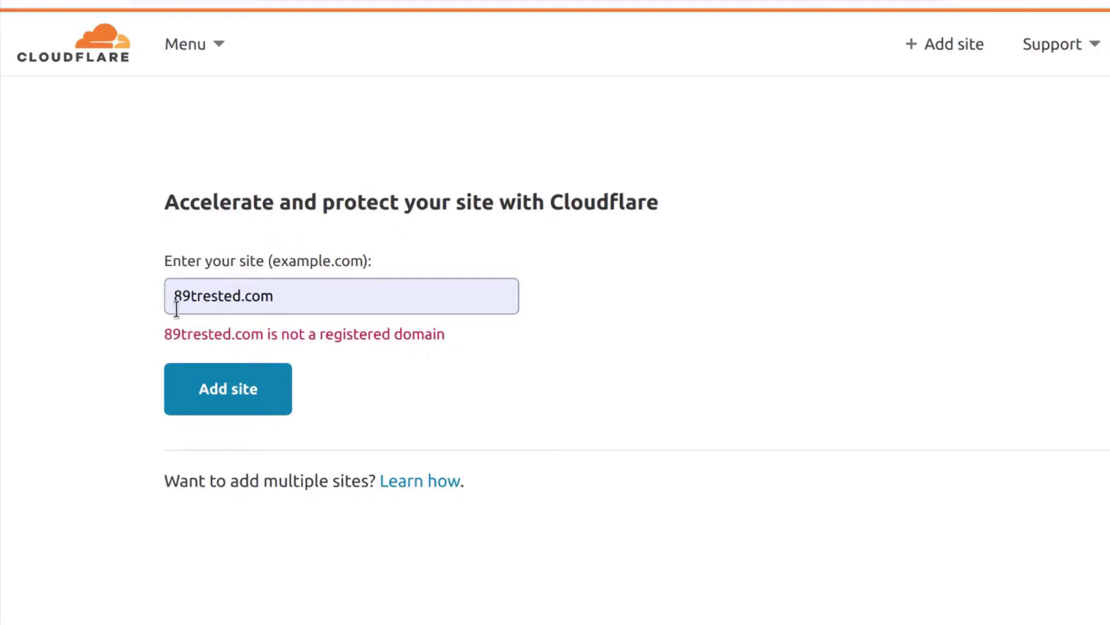
pyautogui.click(189, 296)
pyautogui.press('BackSpace')
pyautogui.press('BackSpace')
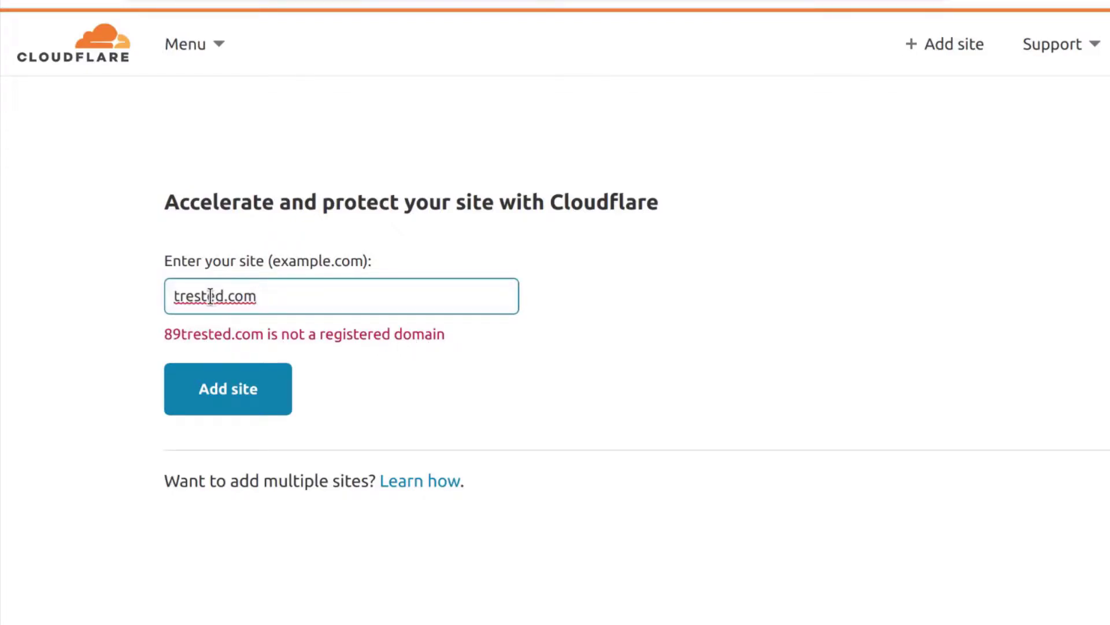
pyautogui.click(218, 390)
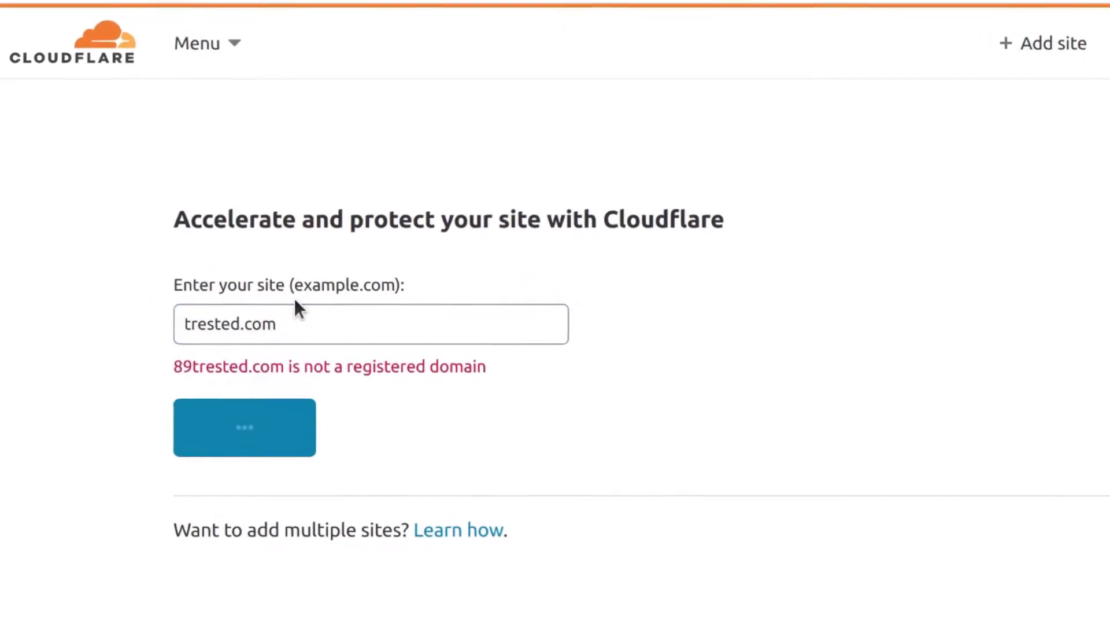
# Select and confirm the Free plan for trested.com
pyautogui.scroll(-2, 322, 95)
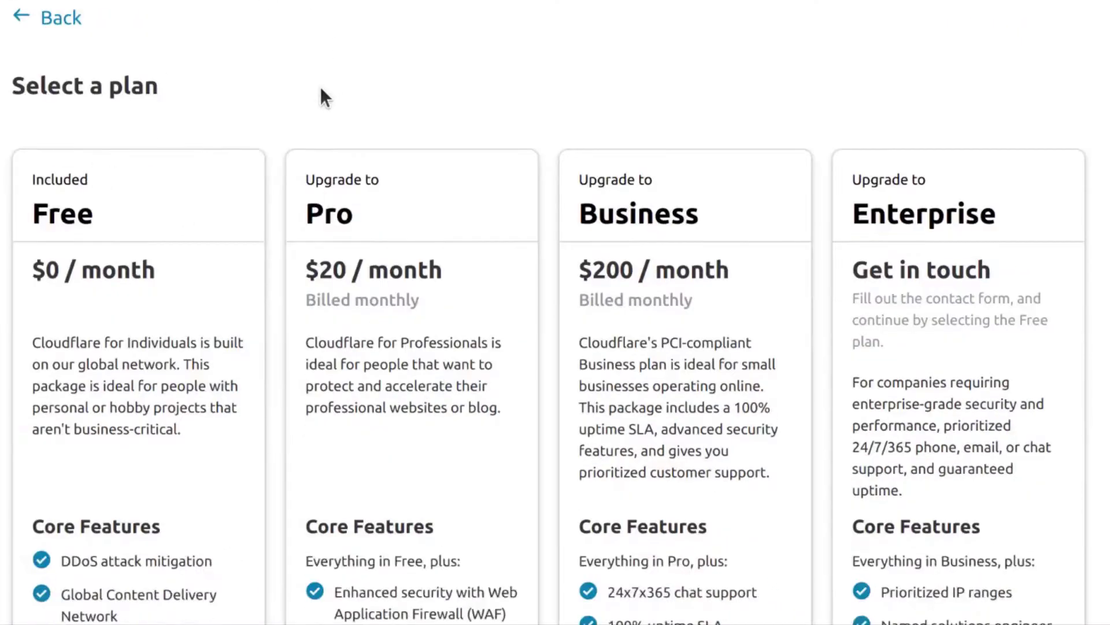
pyautogui.click(123, 153)
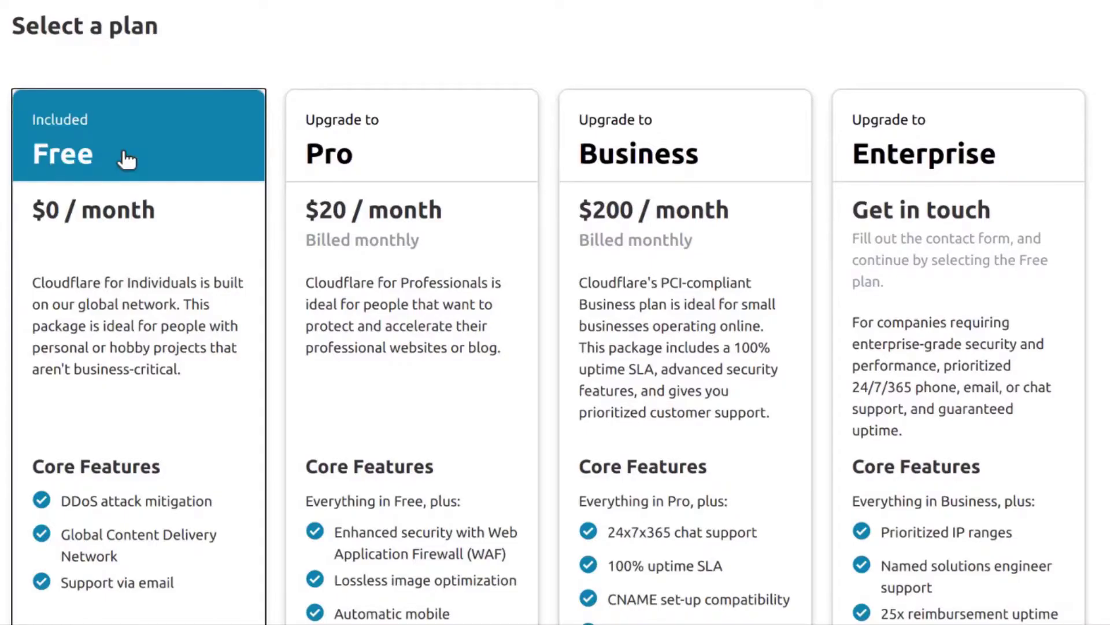
pyautogui.scroll(-8, 126, 159)
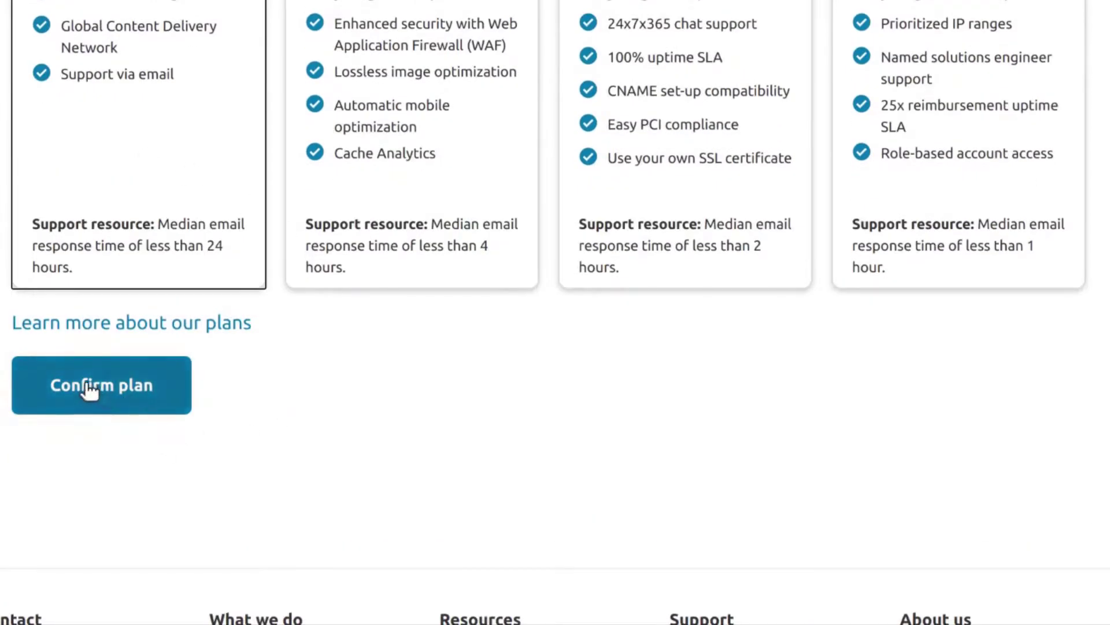
pyautogui.click(90, 389)
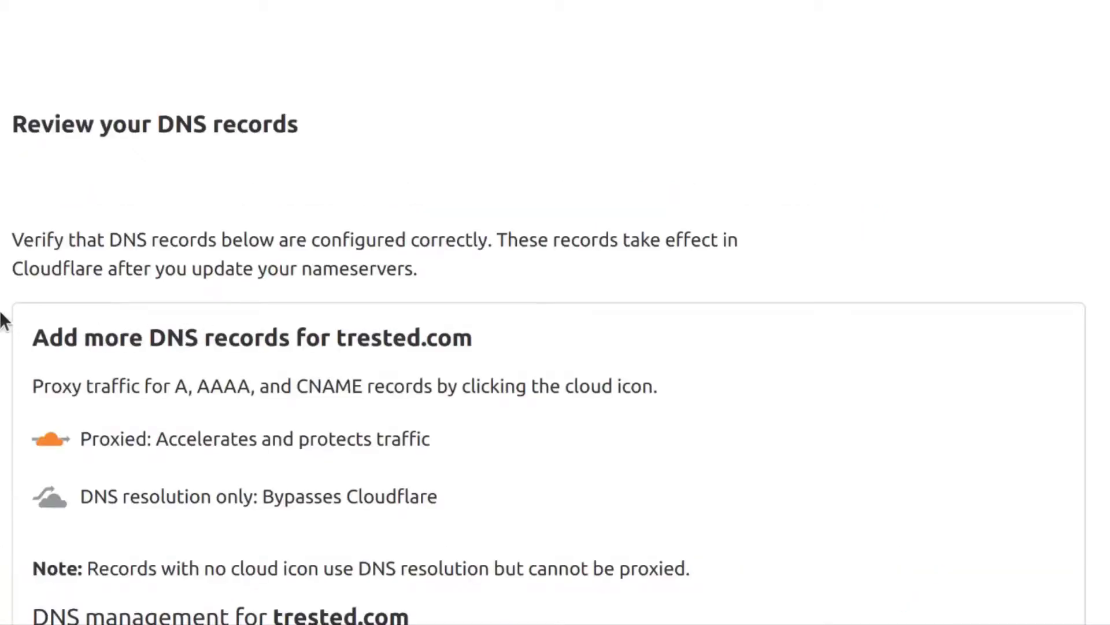
# Review the imported DNS records for trested.com and continue past them
pyautogui.scroll(-4, 6, 315)
pyautogui.scroll(-4, 153, 500)
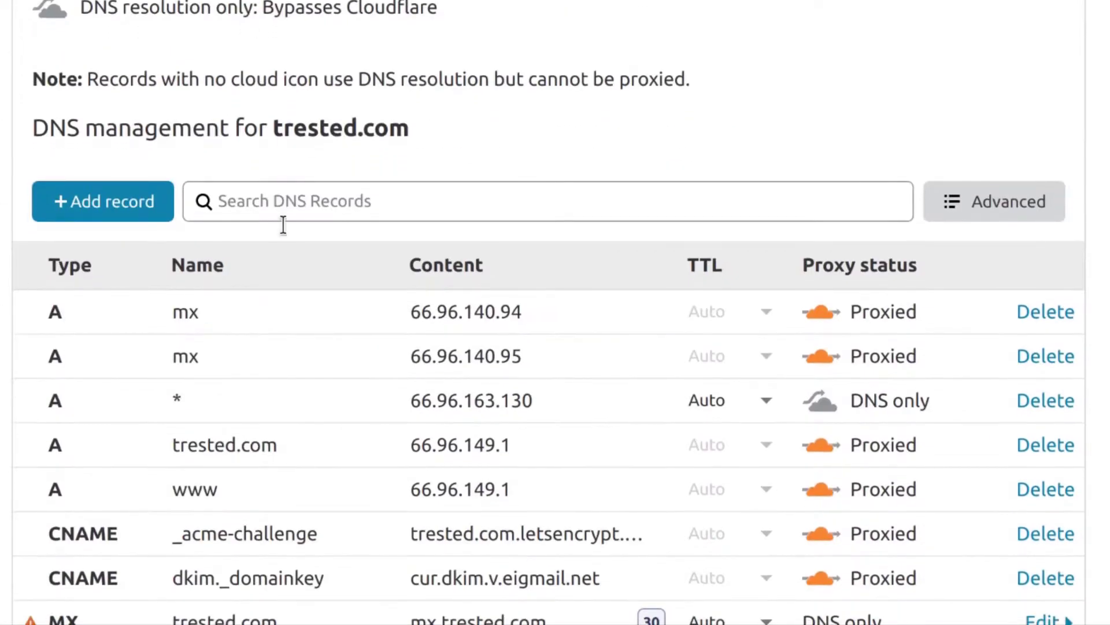
pyautogui.scroll(-4, 248, 254)
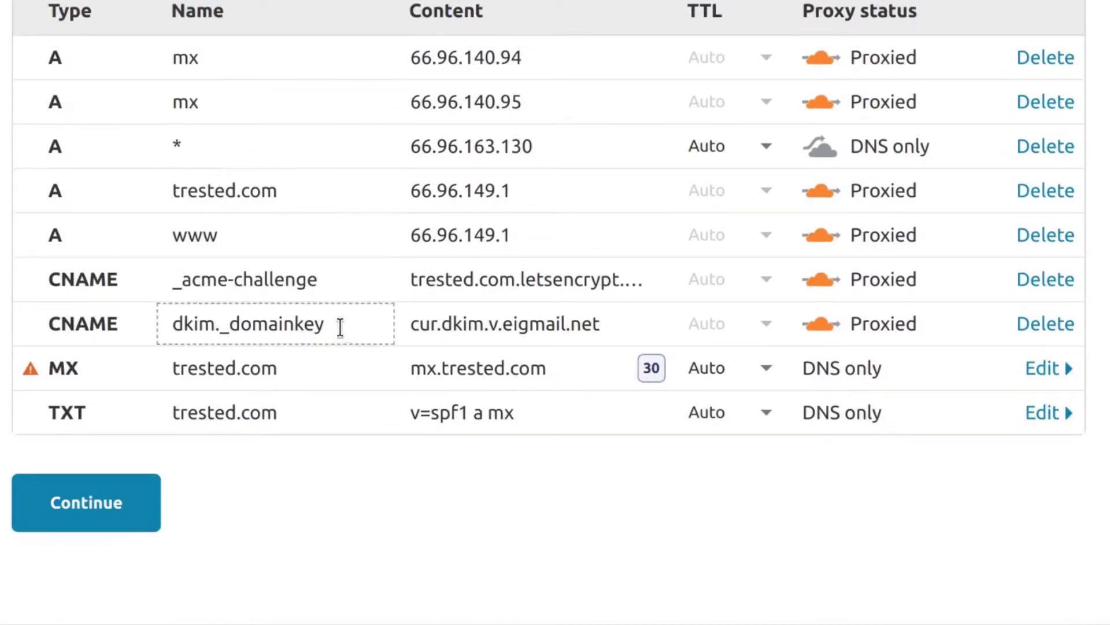
pyautogui.scroll(8, 339, 322)
pyautogui.scroll(-10, 95, 501)
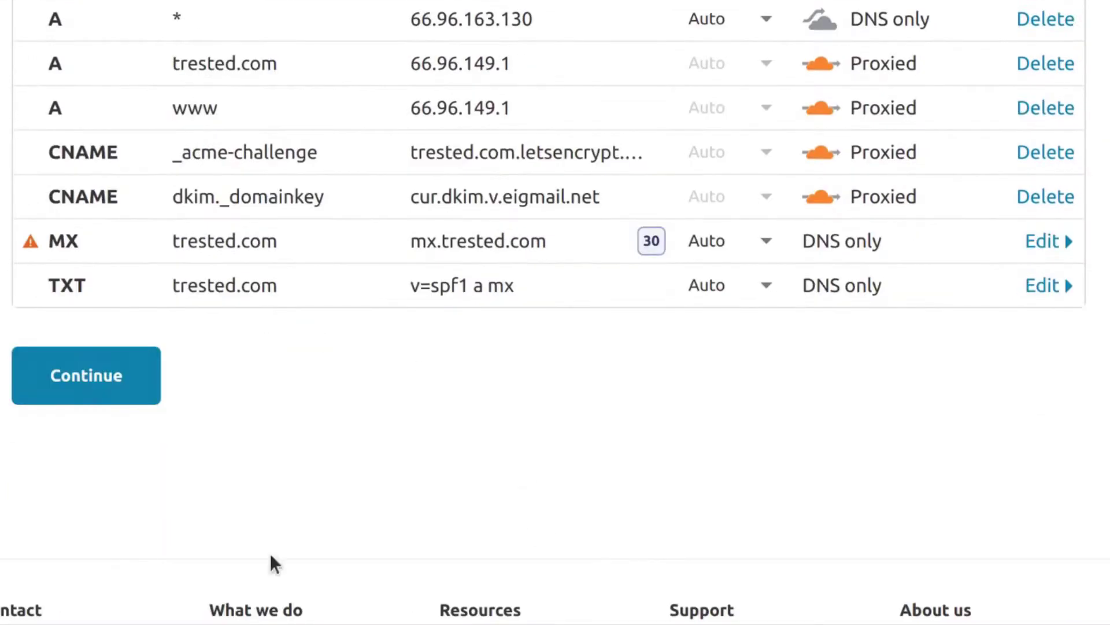
pyautogui.click(87, 382)
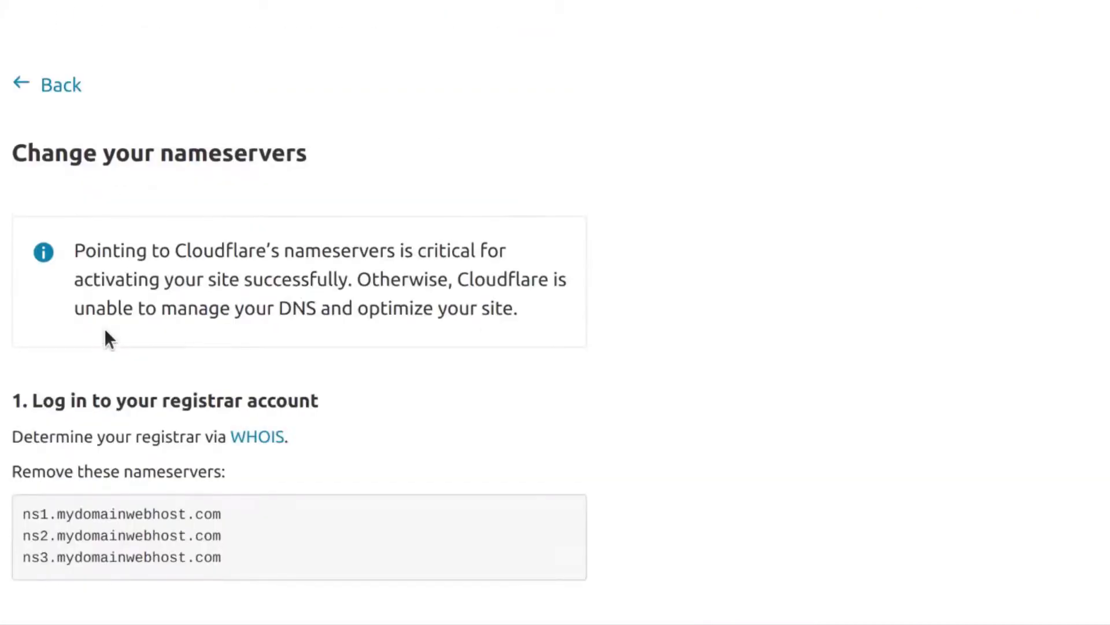
# Copy Cloudflare's first nameserver, coco.ns.cloudflare.com
pyautogui.scroll(-8, 106, 333)
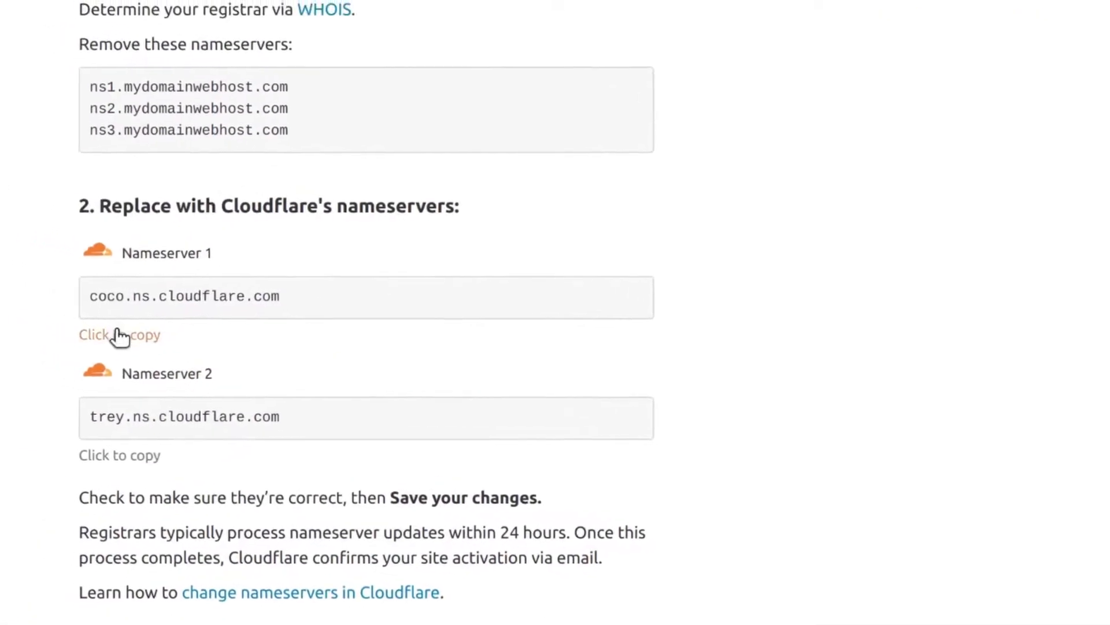
pyautogui.click(261, 376)
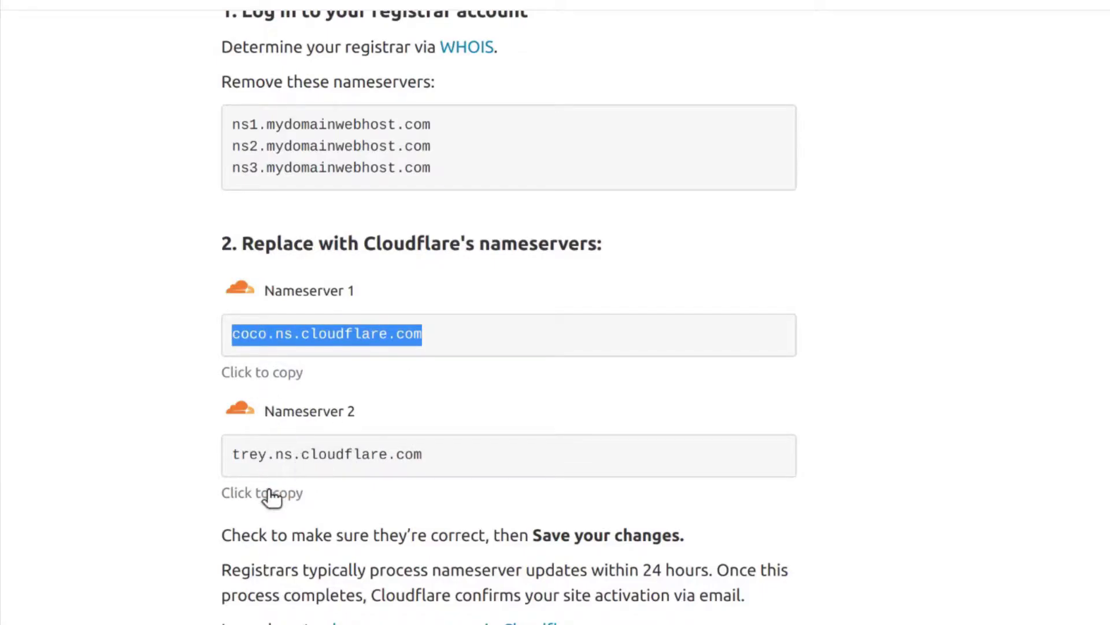
pyautogui.scroll(-2, 272, 496)
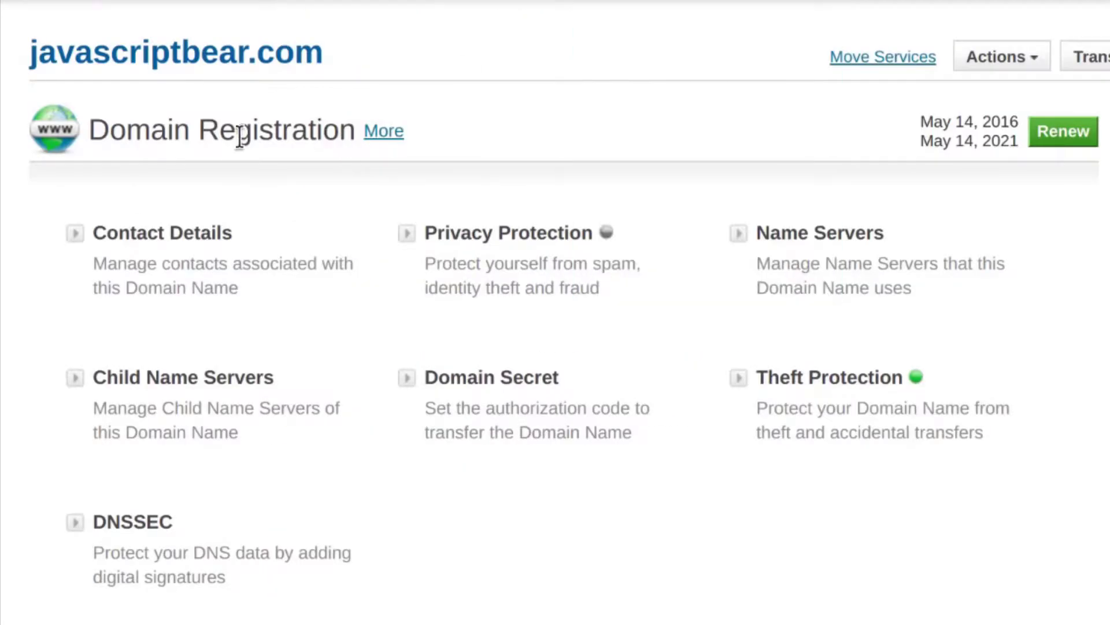
# Replace javascriptbear.com's name servers with coco.ns.cloudflare.com and trey.ns.cloudflare.com and save
pyautogui.click(810, 240)
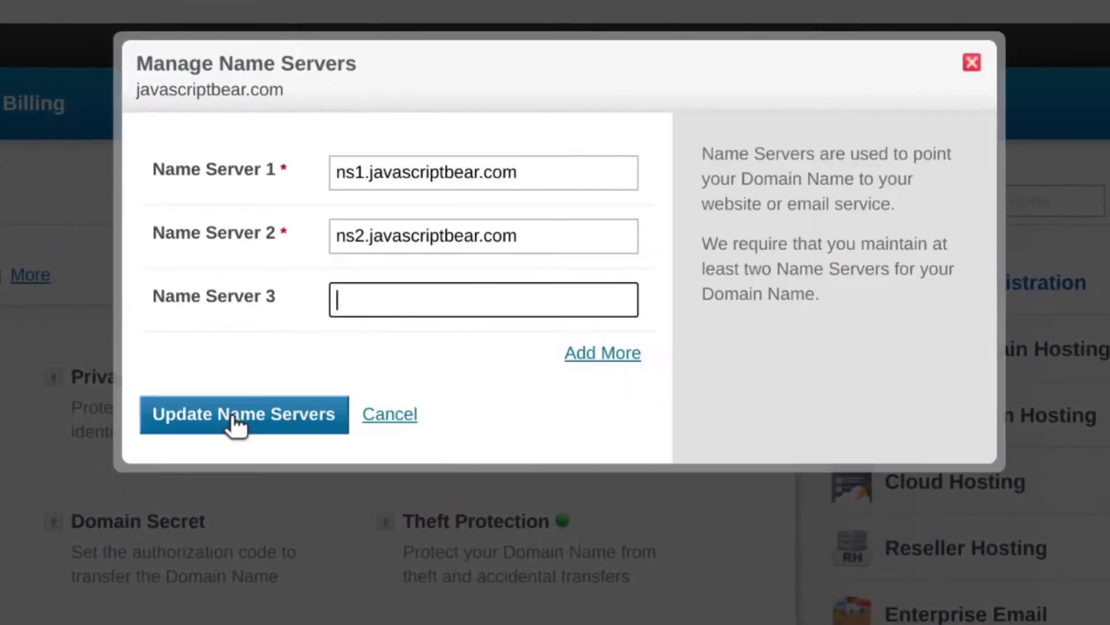
pyautogui.moveTo(484, 172); pyautogui.dragTo(322, 173)
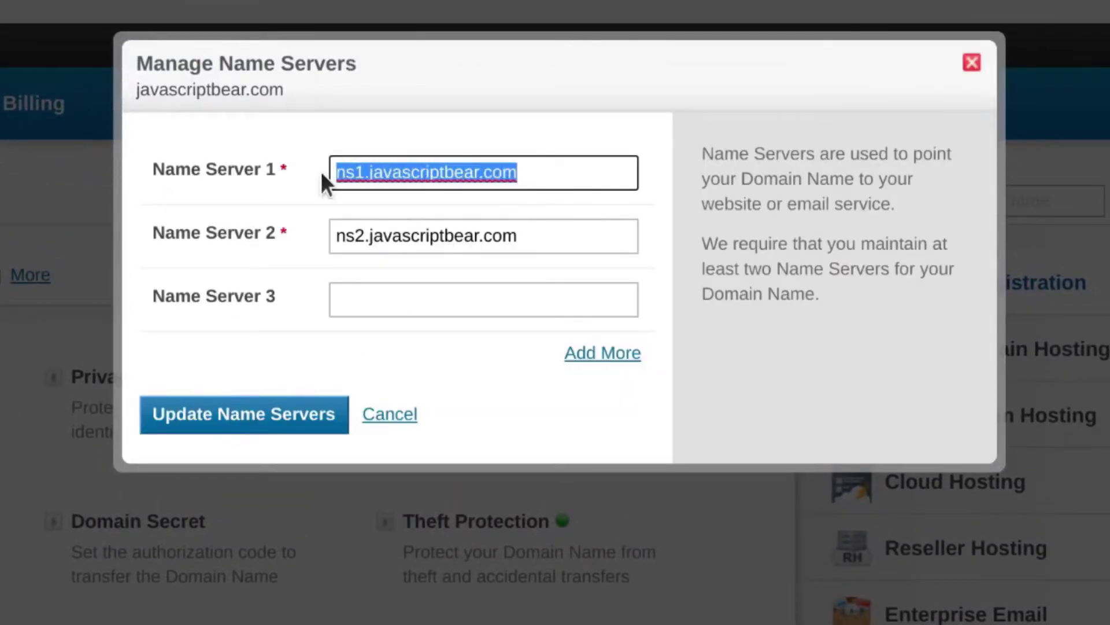
pyautogui.rightClick(346, 174)
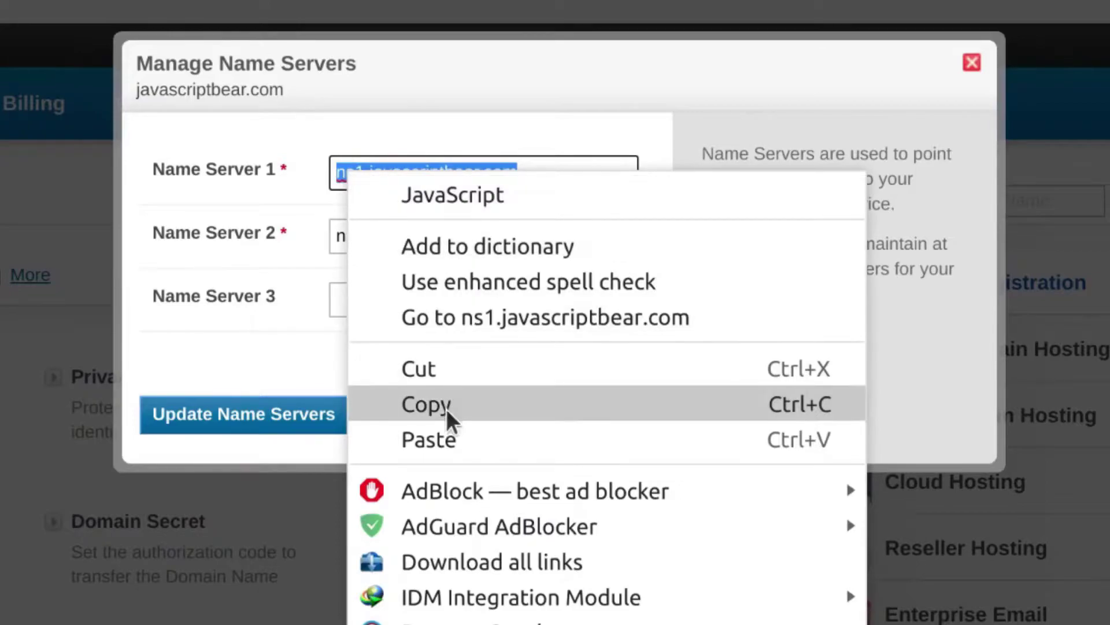
pyautogui.click(436, 442)
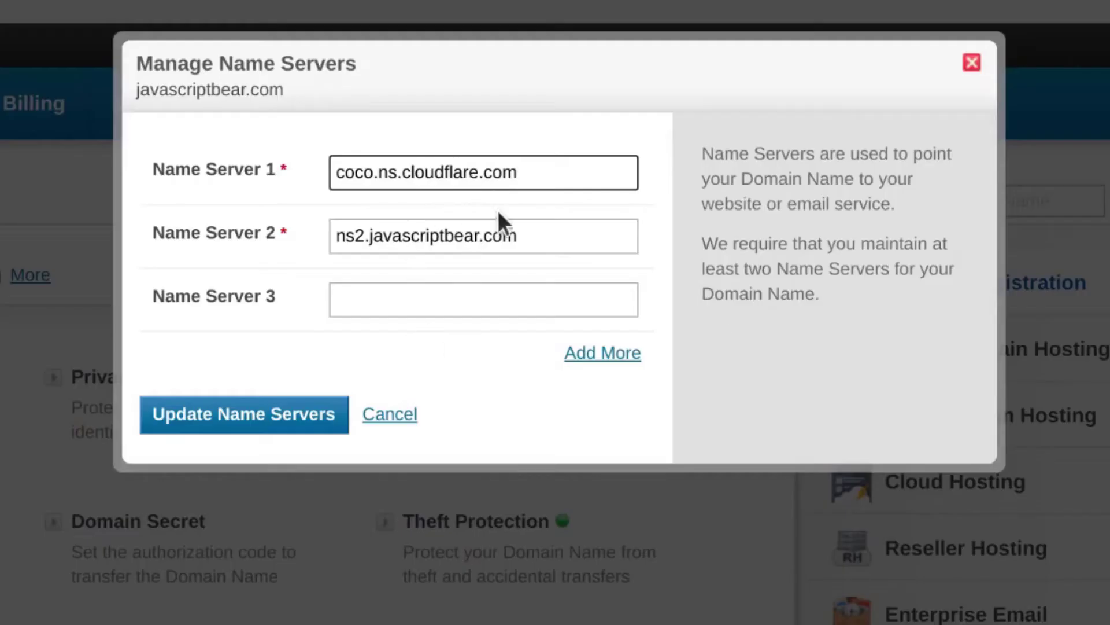
pyautogui.moveTo(556, 238); pyautogui.dragTo(310, 243)
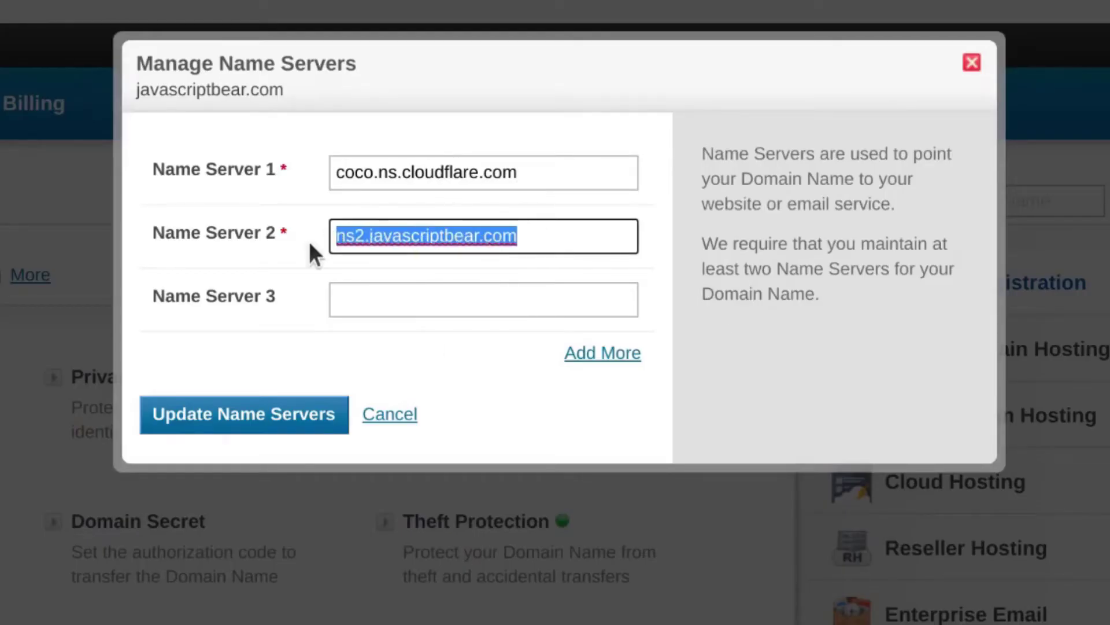
pyautogui.rightClick(350, 234)
pyautogui.click(431, 501)
pyautogui.click(247, 415)
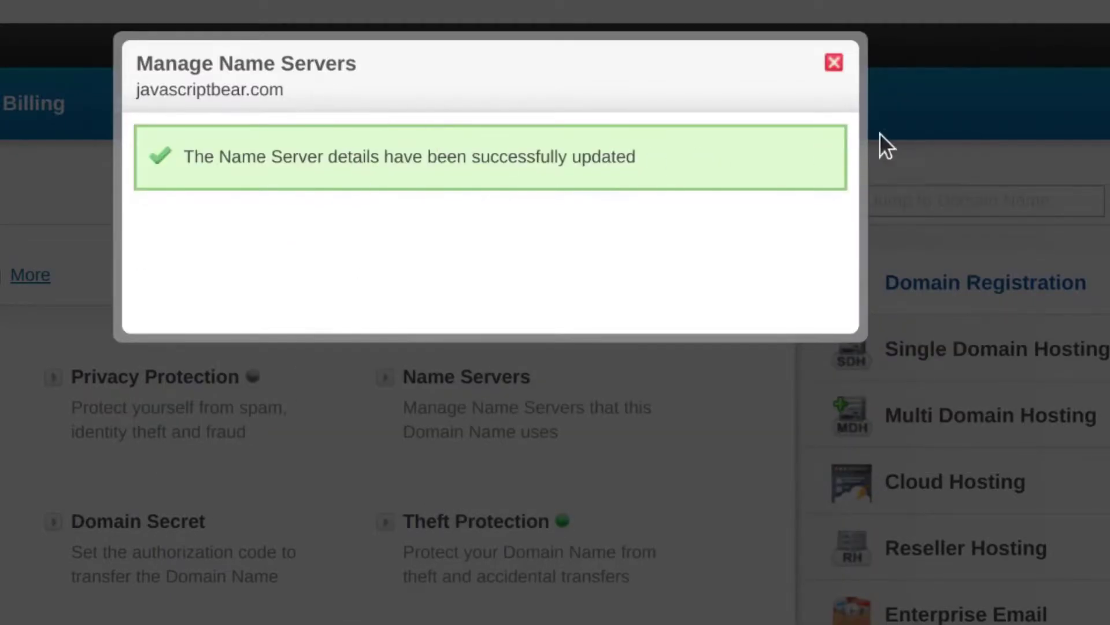
pyautogui.click(879, 133)
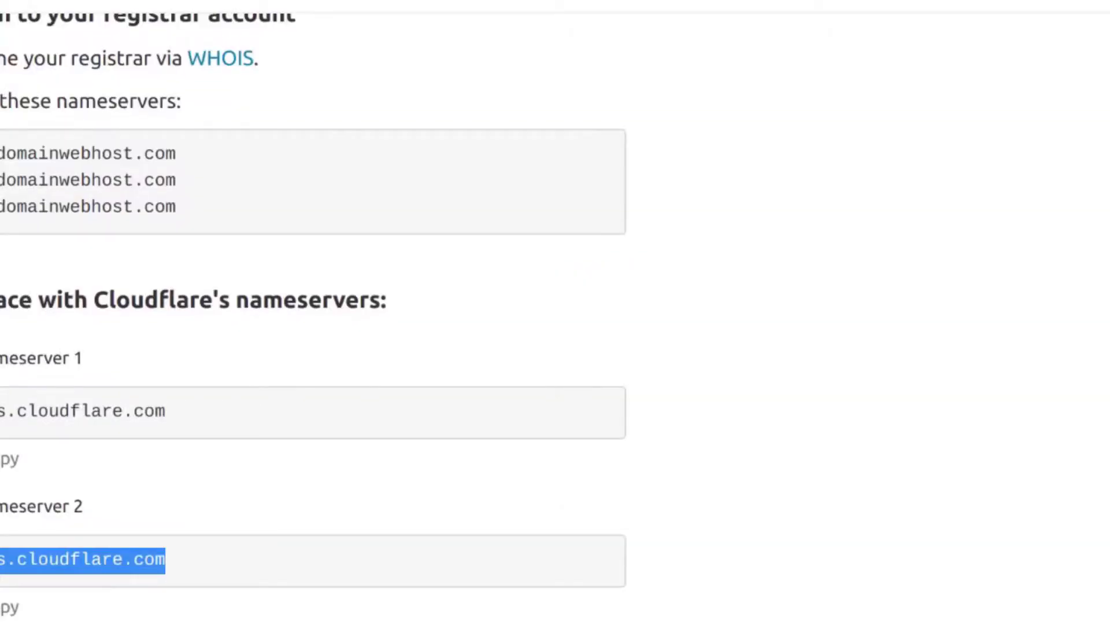
# View javascriptbear.com's DNS table with its two proxied A records to 45.63.86.27
pyautogui.scroll(5, 555, 312)
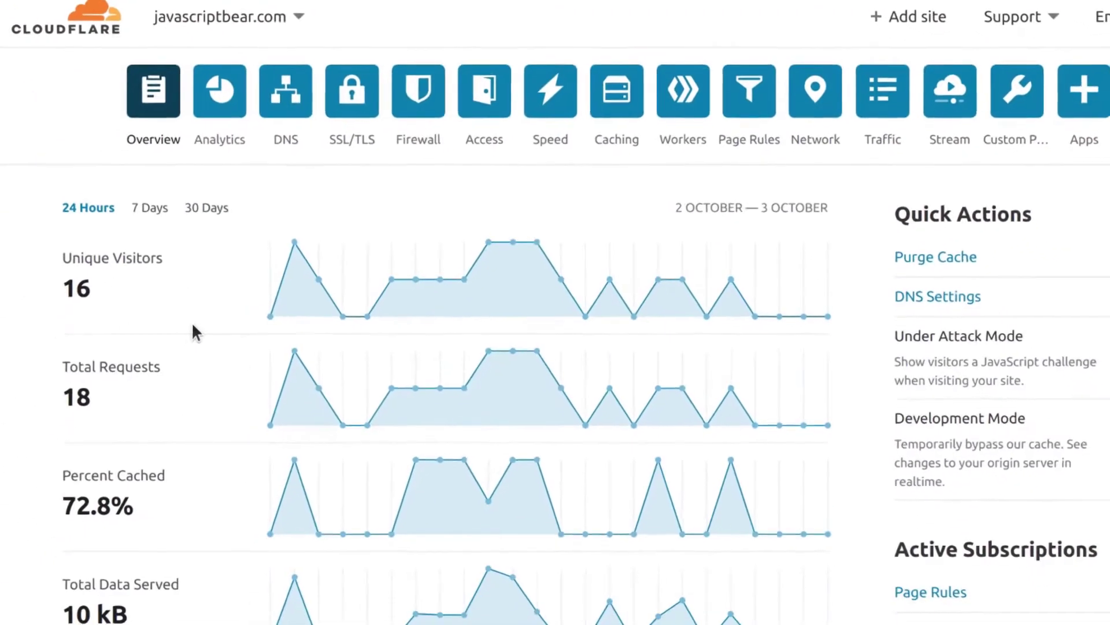
pyautogui.scroll(-3, 230, 336)
pyautogui.scroll(3, 248, 260)
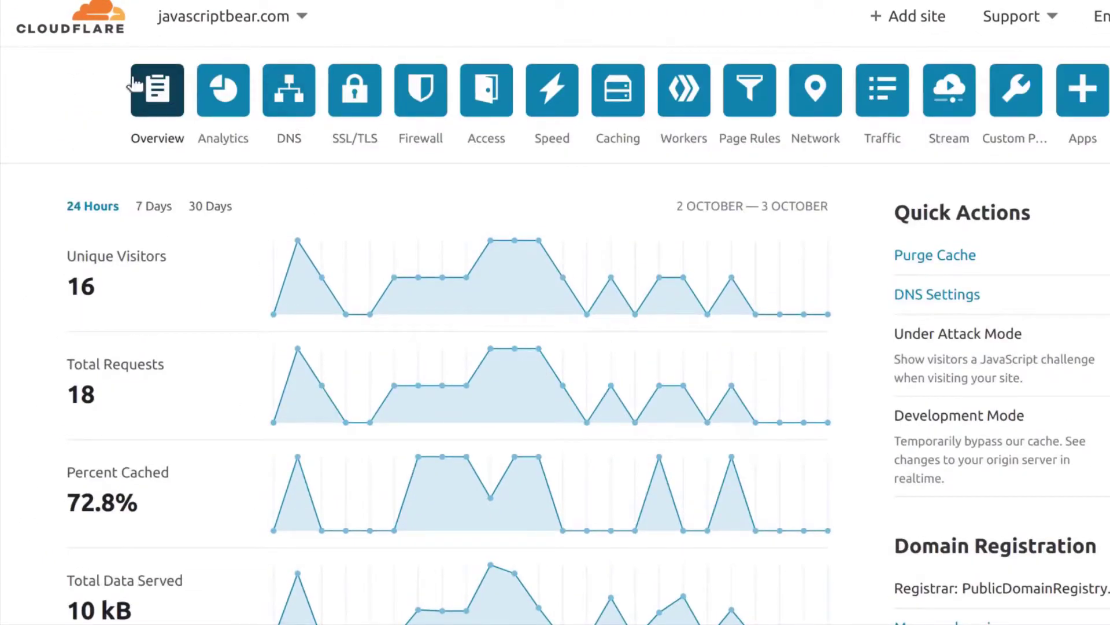
pyautogui.click(297, 101)
pyautogui.scroll(-8, 275, 353)
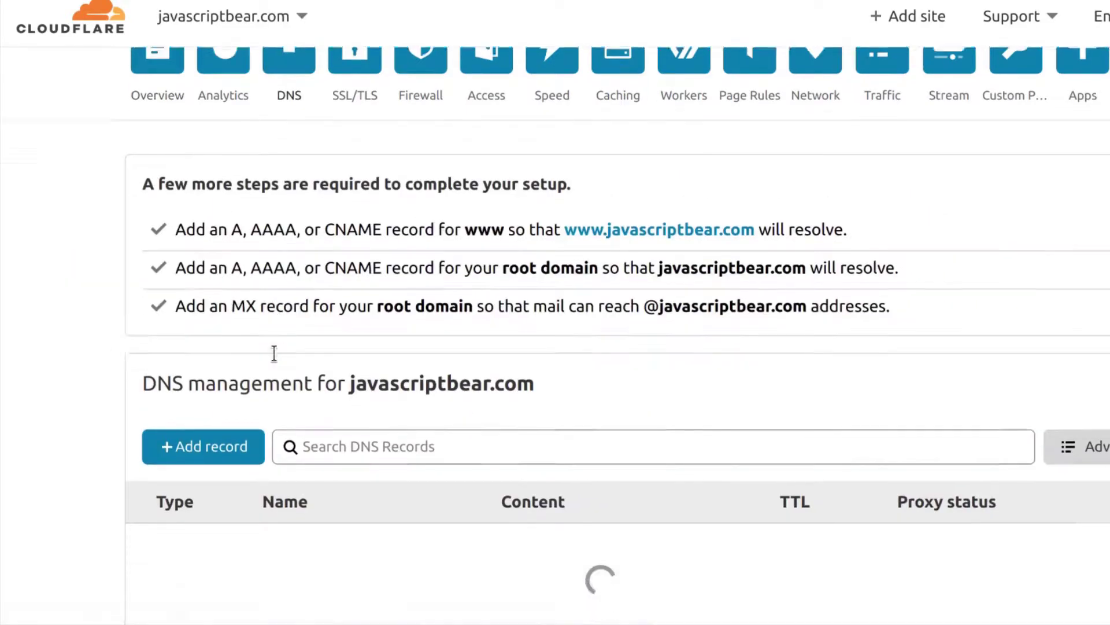
pyautogui.scroll(4, 273, 357)
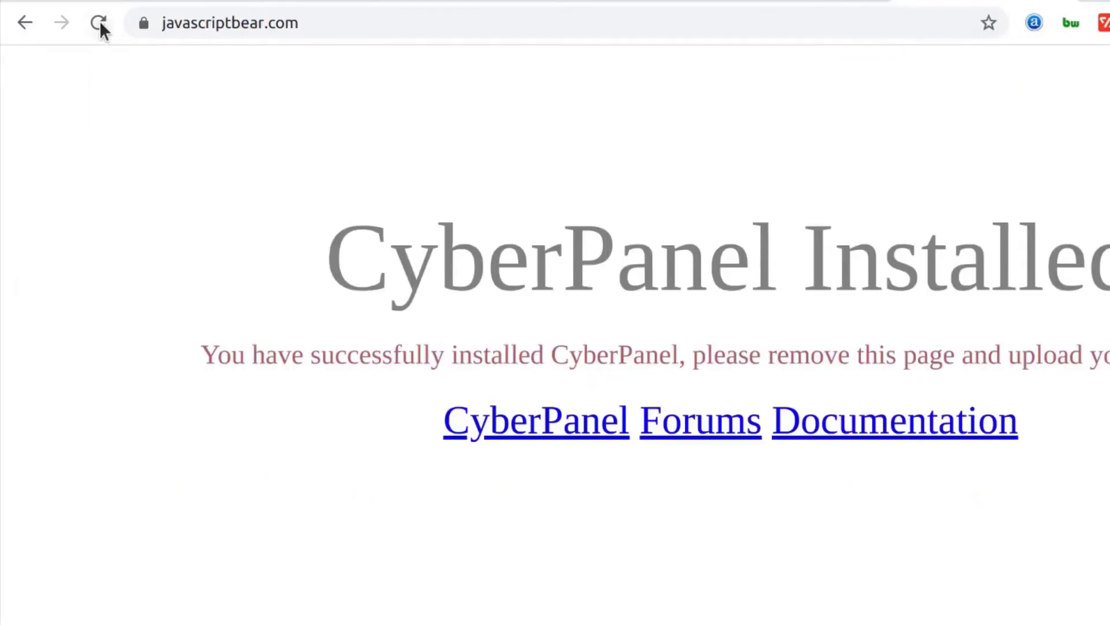
# Reload javascriptbear.com in Chrome and copy its address from the address bar
pyautogui.click(100, 22)
pyautogui.click(244, 22)
pyautogui.rightClick(244, 22)
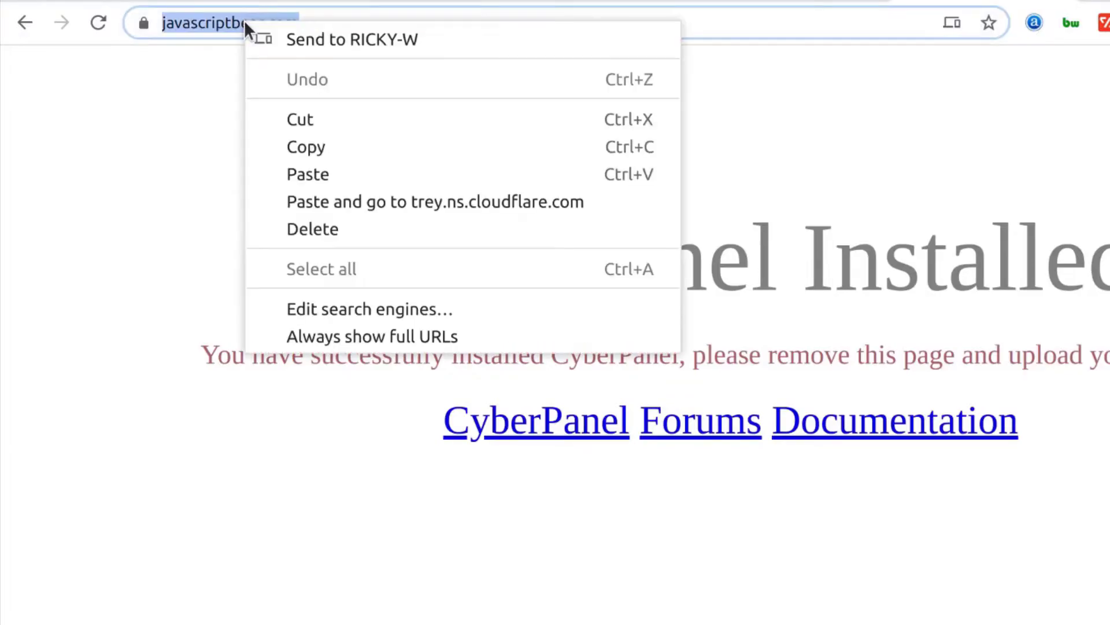
pyautogui.click(330, 152)
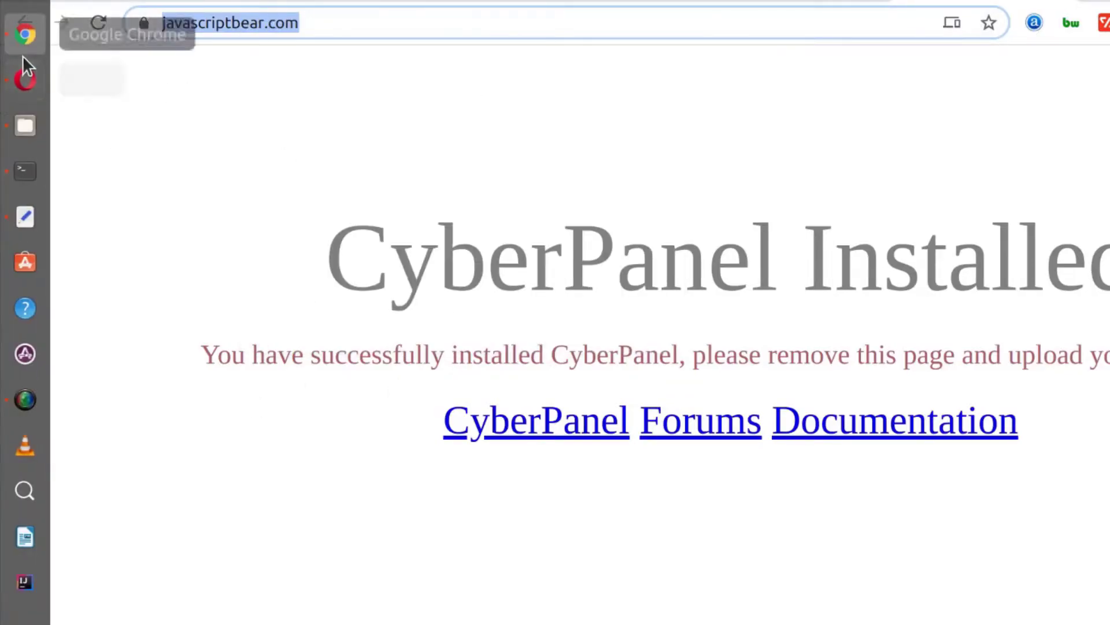
# Load javascriptbear.com in an Opera private window, see Bizanosa, then close the window
pyautogui.click(25, 81)
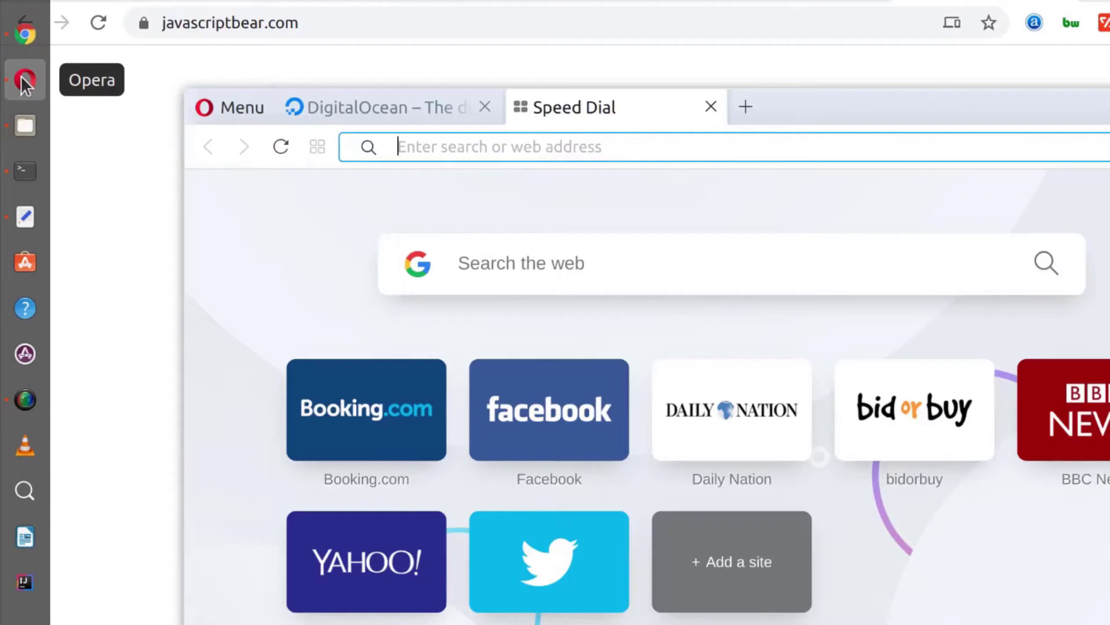
pyautogui.click(241, 106)
pyautogui.click(271, 197)
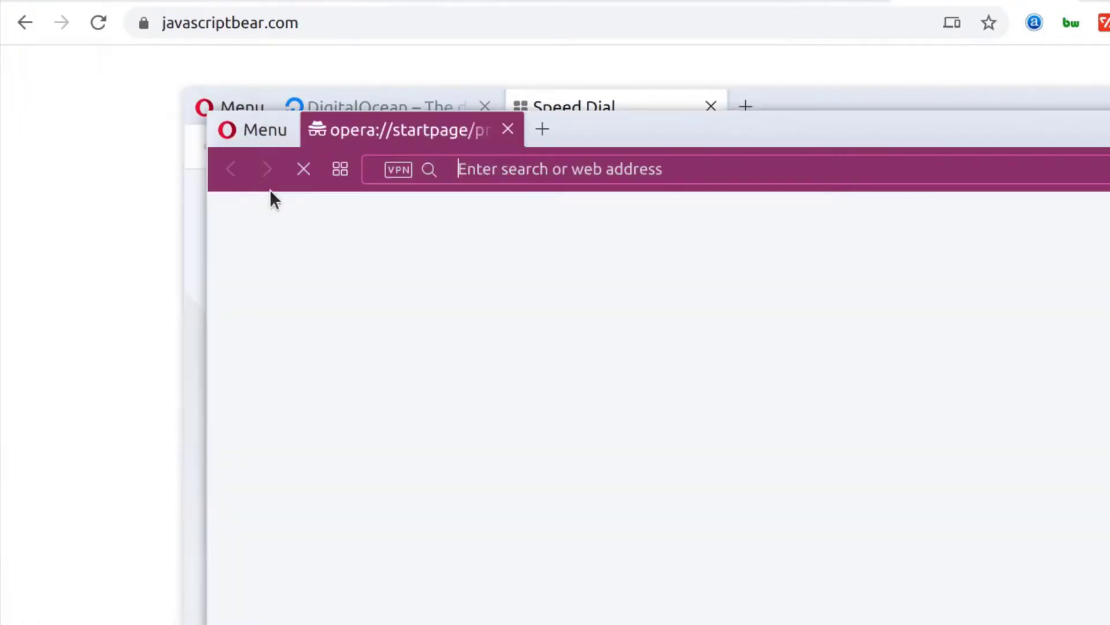
pyautogui.rightClick(474, 170)
pyautogui.click(606, 320)
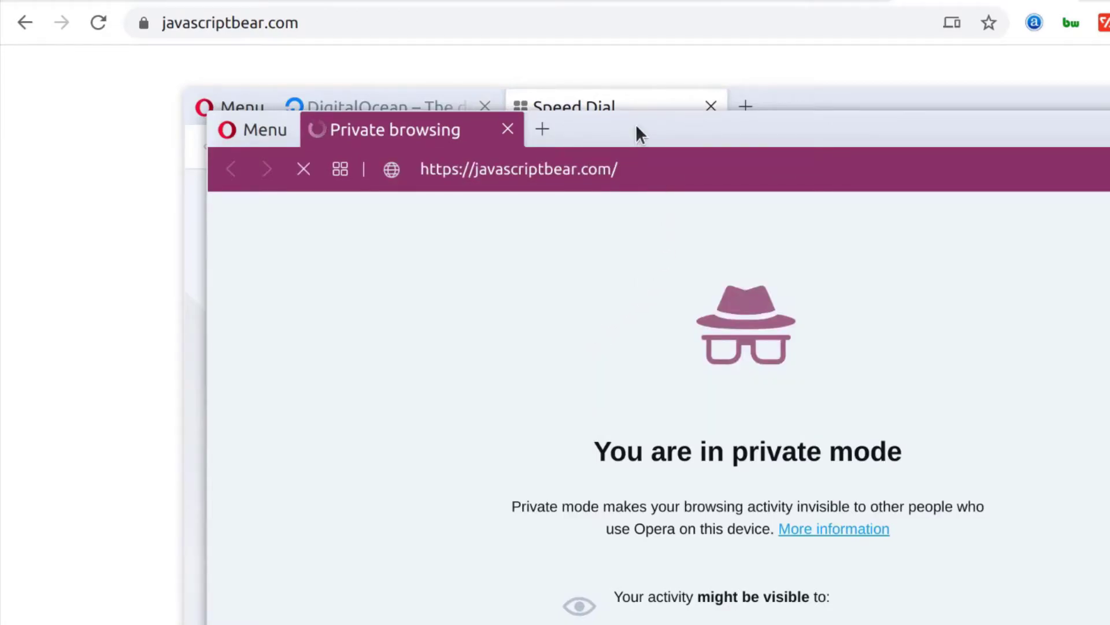
pyautogui.moveTo(642, 125); pyautogui.dragTo(493, 121)
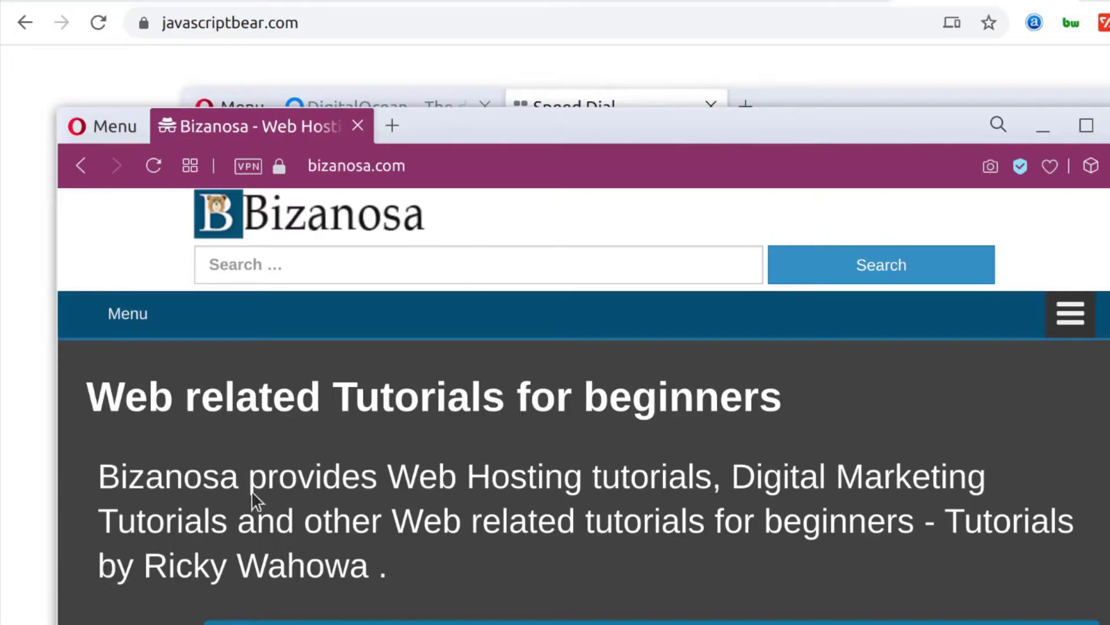
pyautogui.click(358, 126)
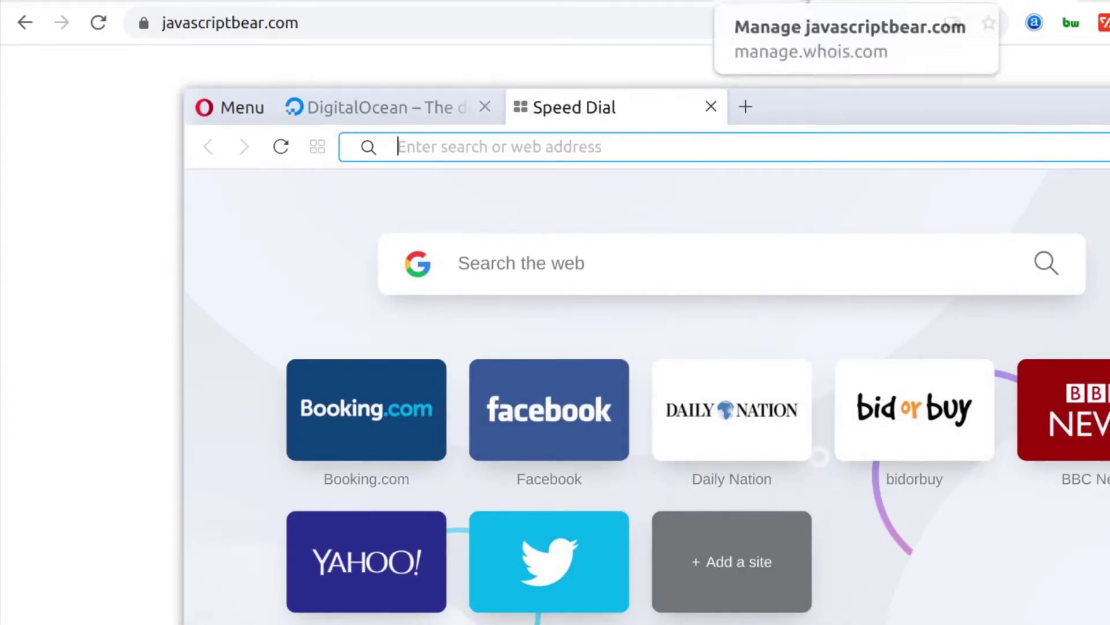
# Return to Chrome and reload javascriptbear.com
pyautogui.hotkey('alt', 'Tab')
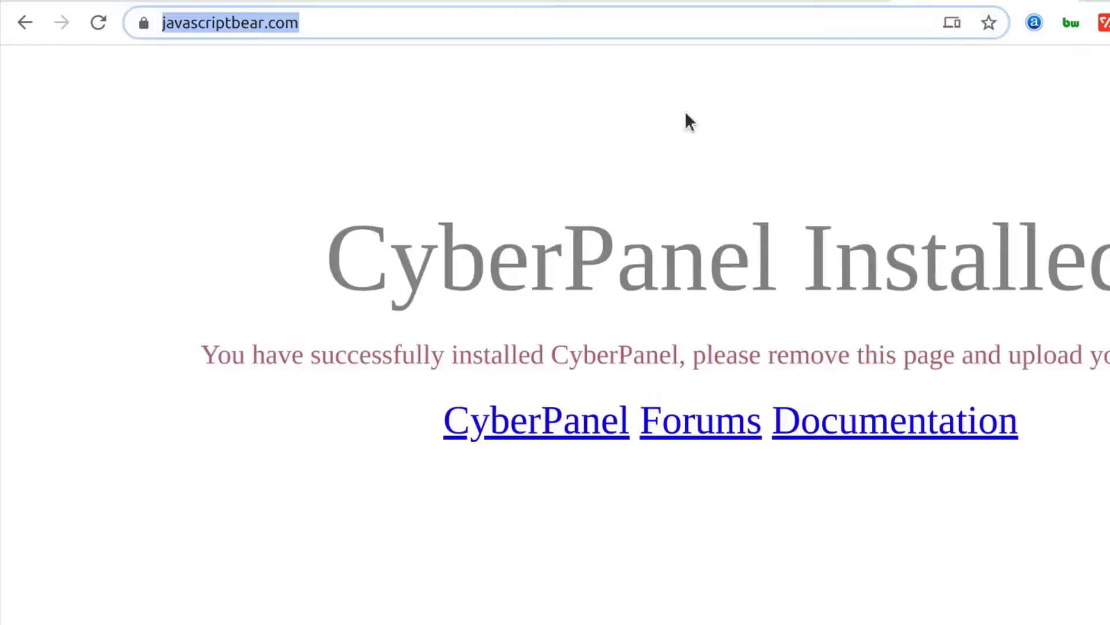
pyautogui.click(97, 23)
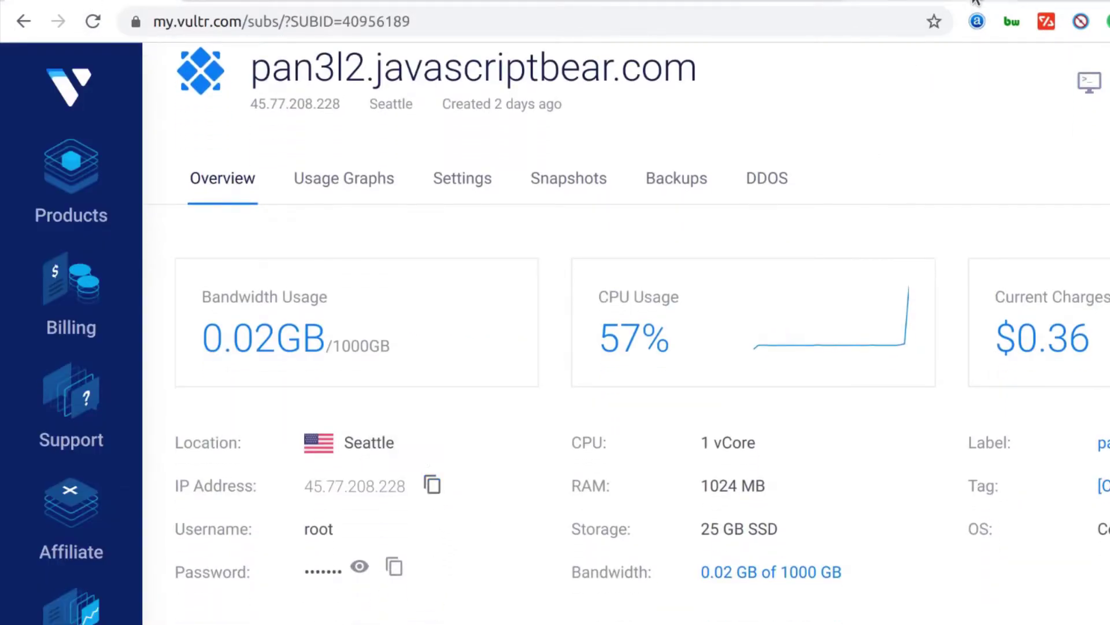
# Change the root javascriptbear.com A record from 45.63.86.27 to 45.77.208.228 and save
pyautogui.click(278, 1)
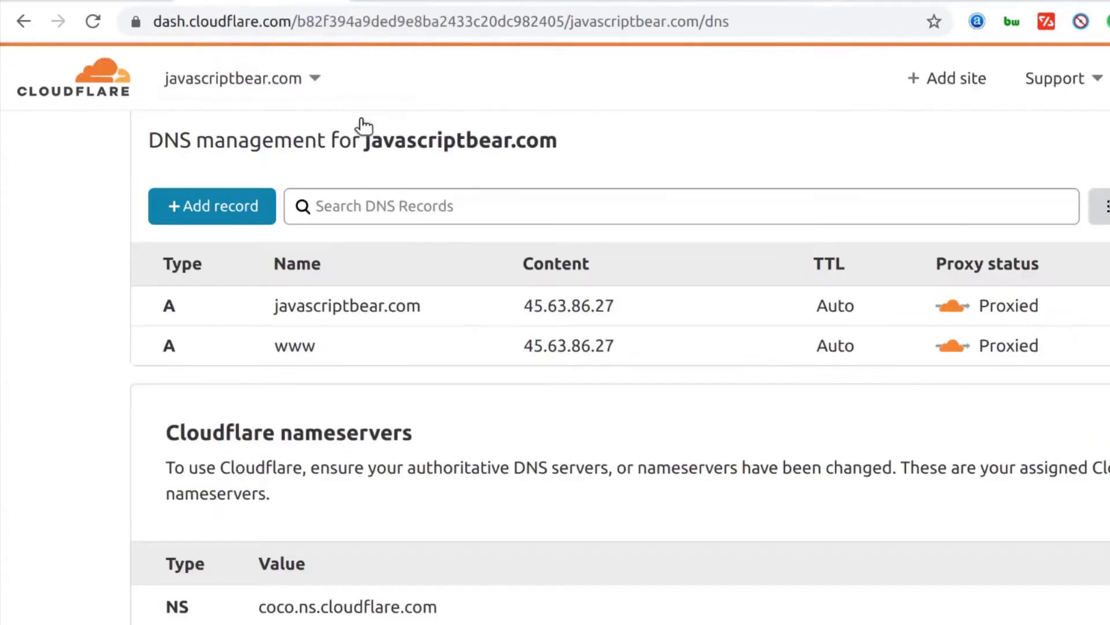
pyautogui.click(622, 314)
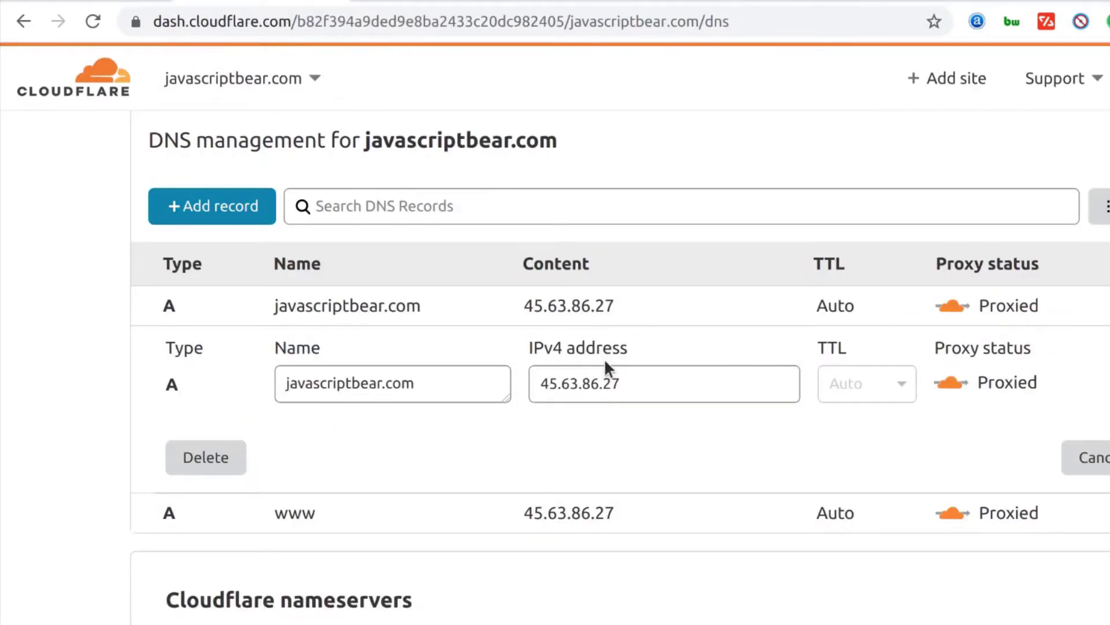
pyautogui.moveTo(630, 381); pyautogui.dragTo(533, 384)
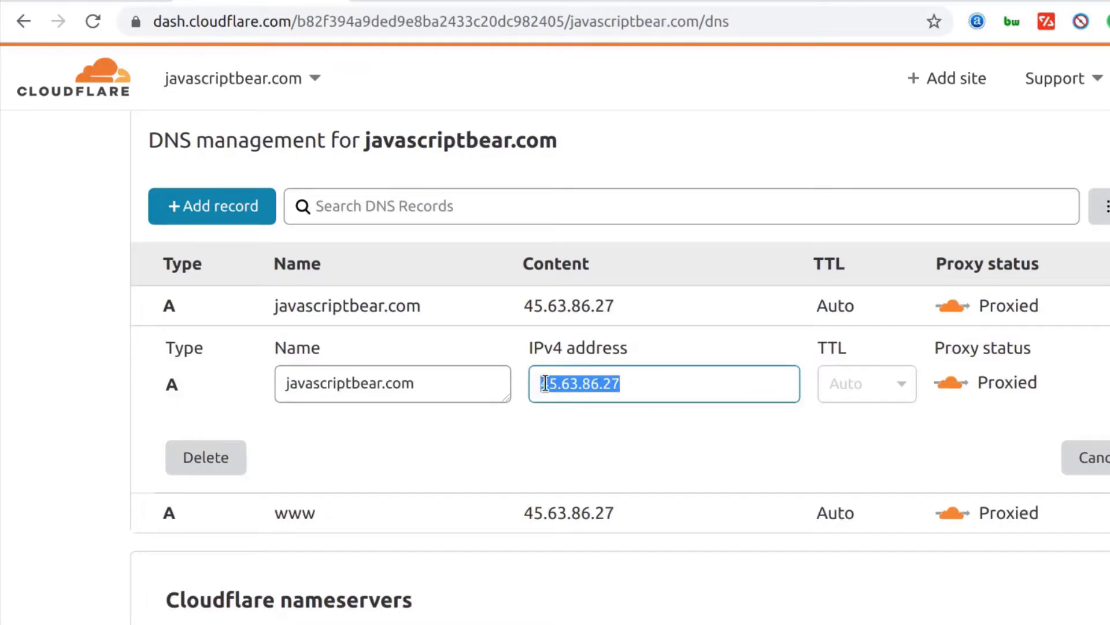
pyautogui.rightClick(545, 383)
pyautogui.click(605, 340)
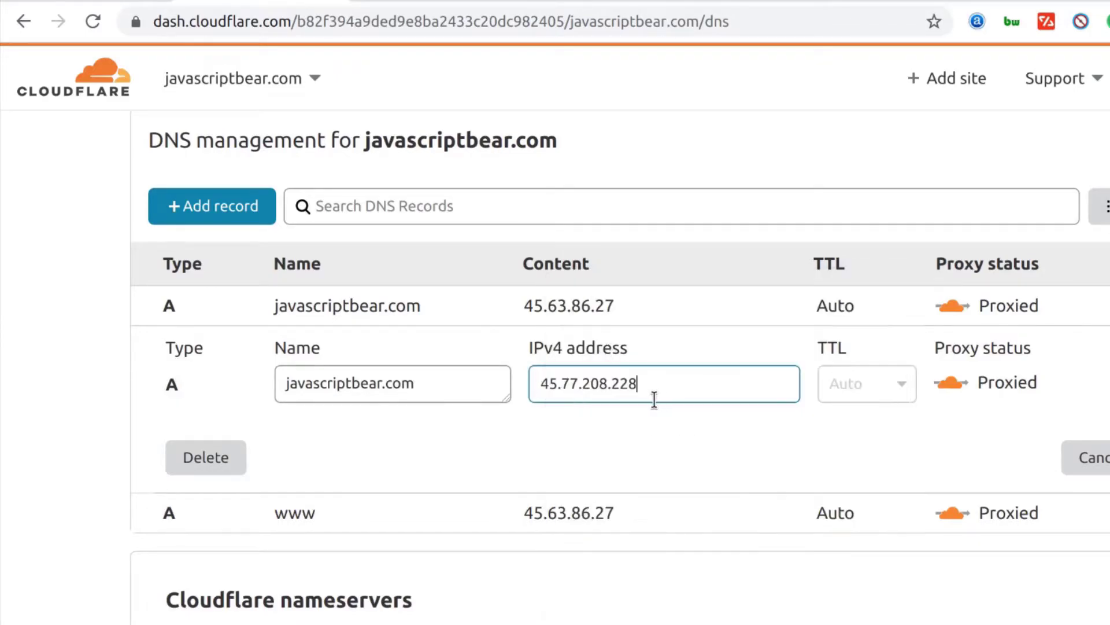
pyautogui.click(591, 311)
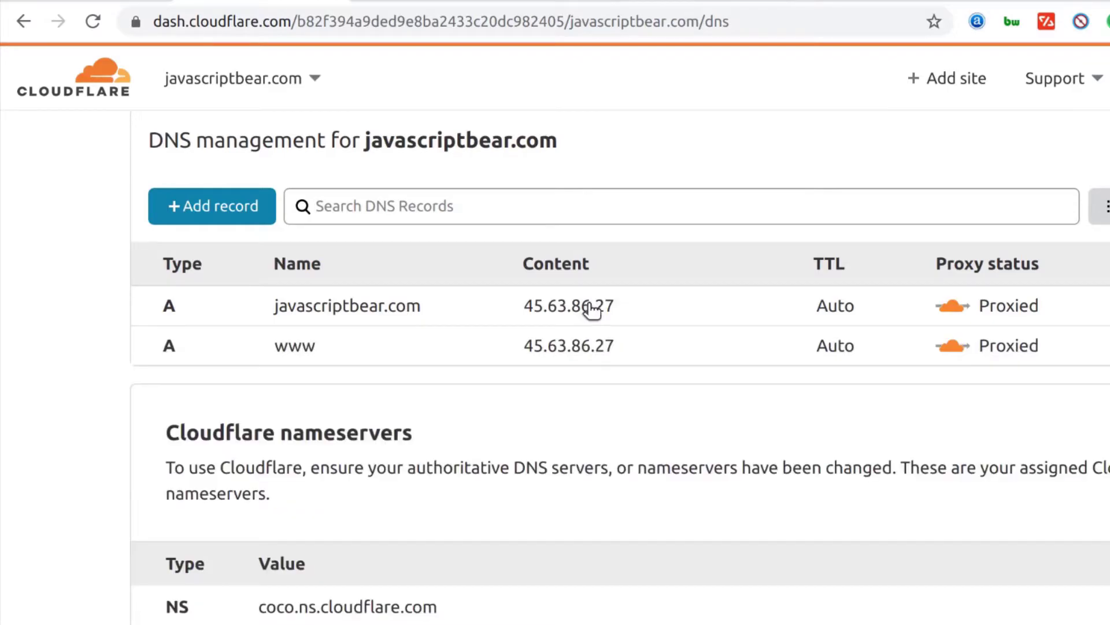
pyautogui.click(595, 313)
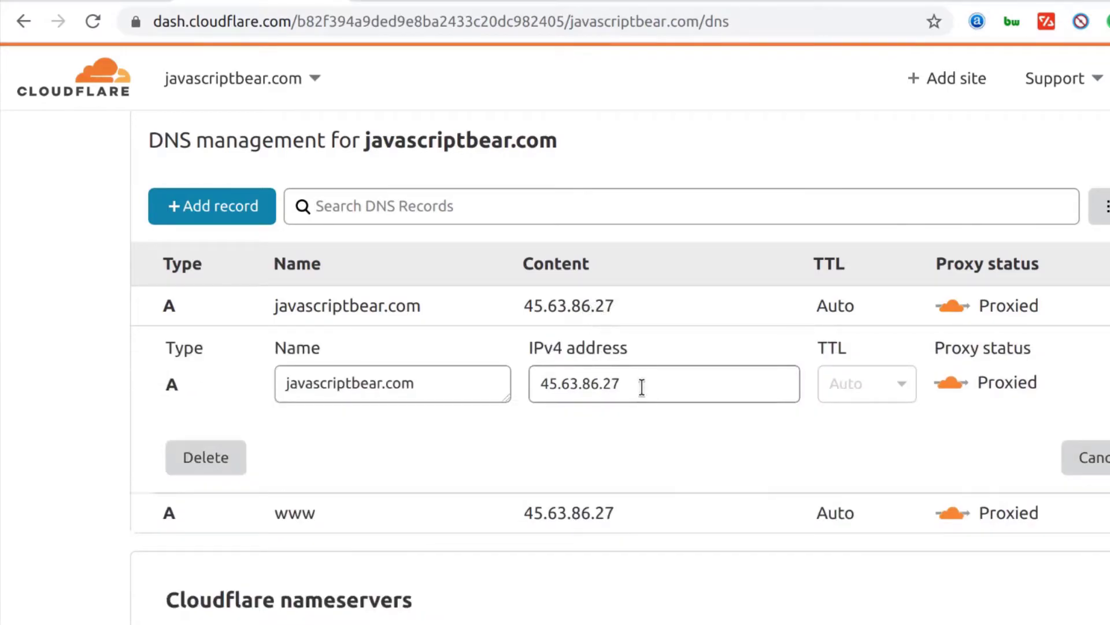
pyautogui.moveTo(639, 384); pyautogui.dragTo(526, 384)
pyautogui.rightClick(548, 384)
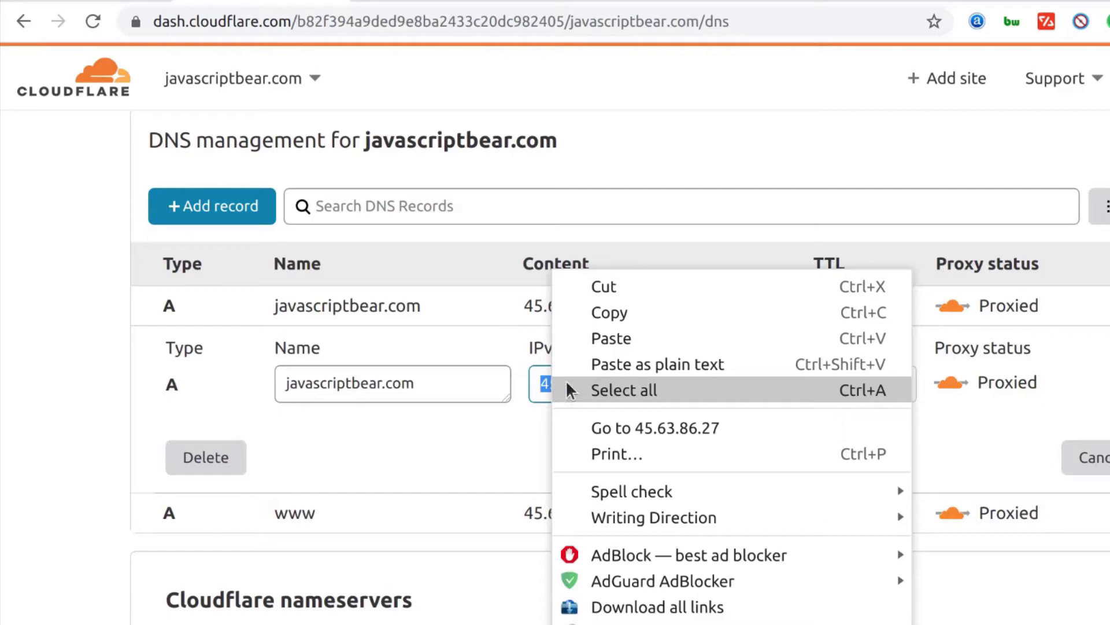
pyautogui.click(635, 347)
pyautogui.click(1033, 401)
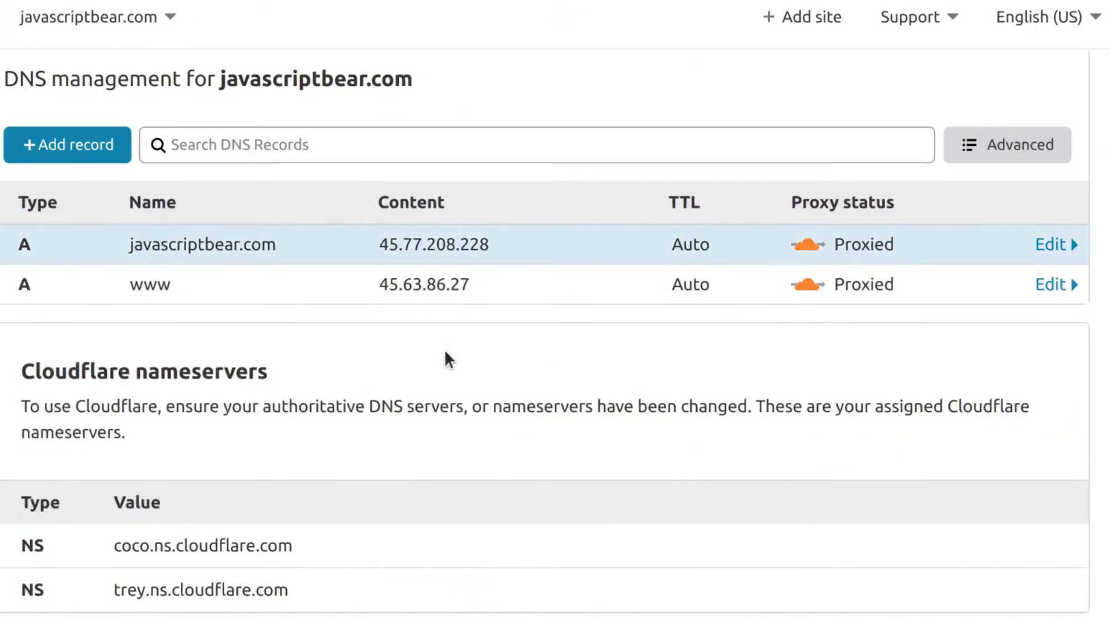
# Point the www A record to 45.77.208.228 and save it
pyautogui.click(429, 289)
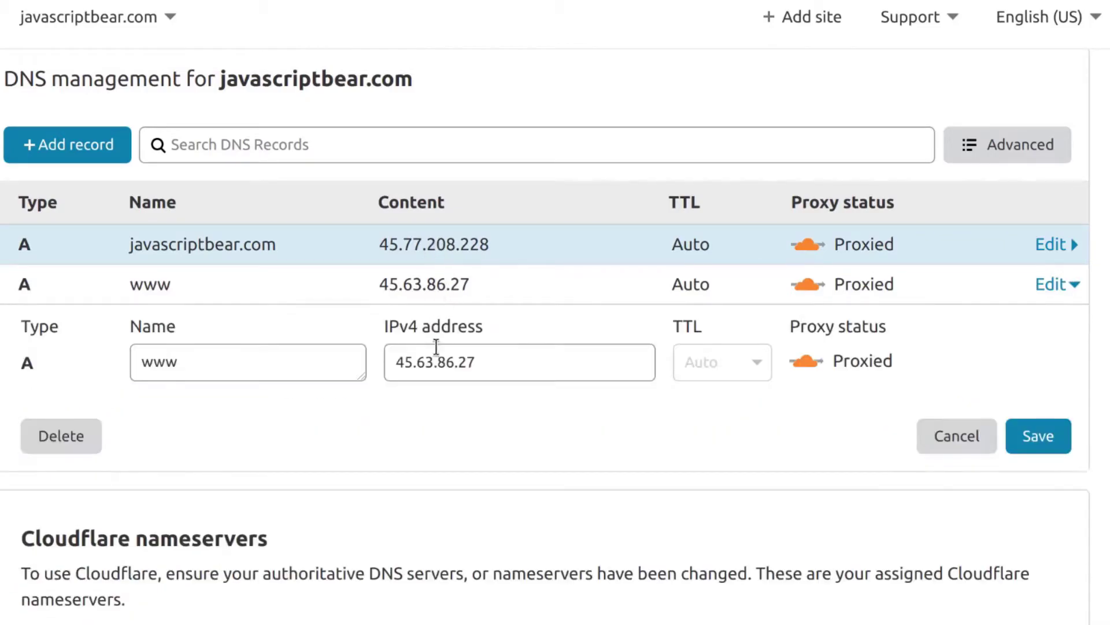
pyautogui.click(435, 360)
pyautogui.doubleClick(437, 362)
pyautogui.rightClick(437, 362)
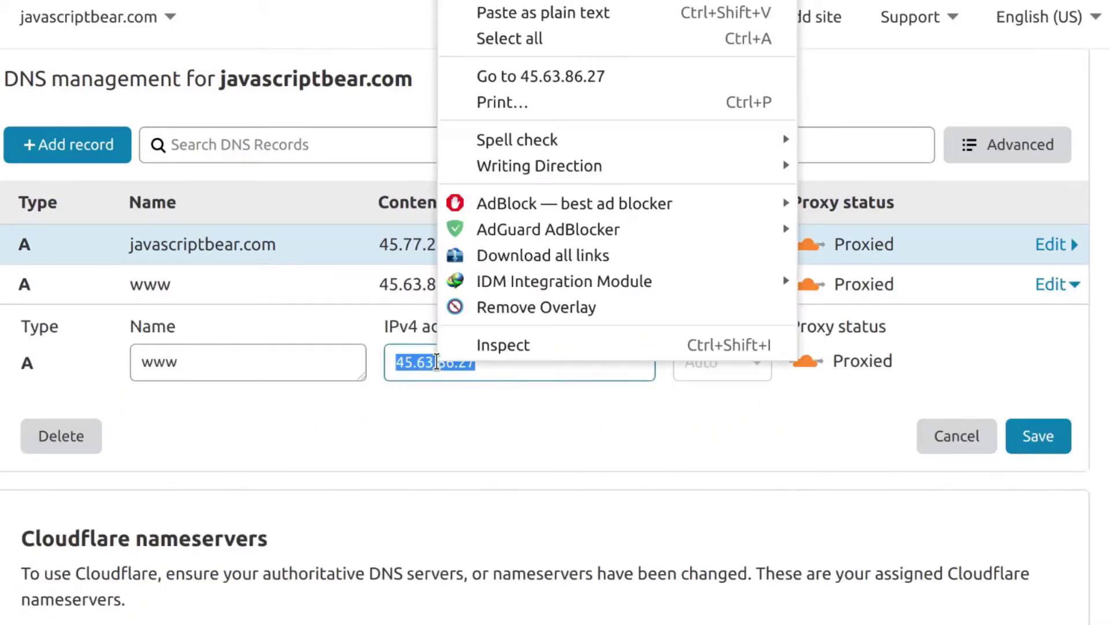
pyautogui.click(520, 12)
pyautogui.click(1039, 437)
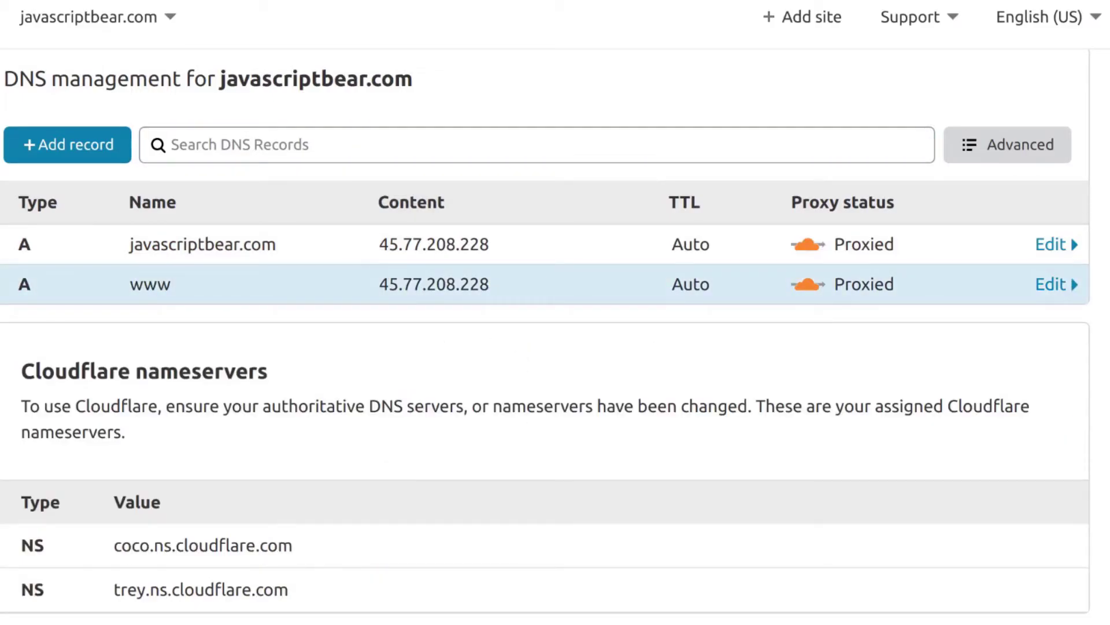
# Load 45.77.208.228 in Opera, which returns a LiteSpeed 404 page
pyautogui.hotkey('alt', 'Tab')
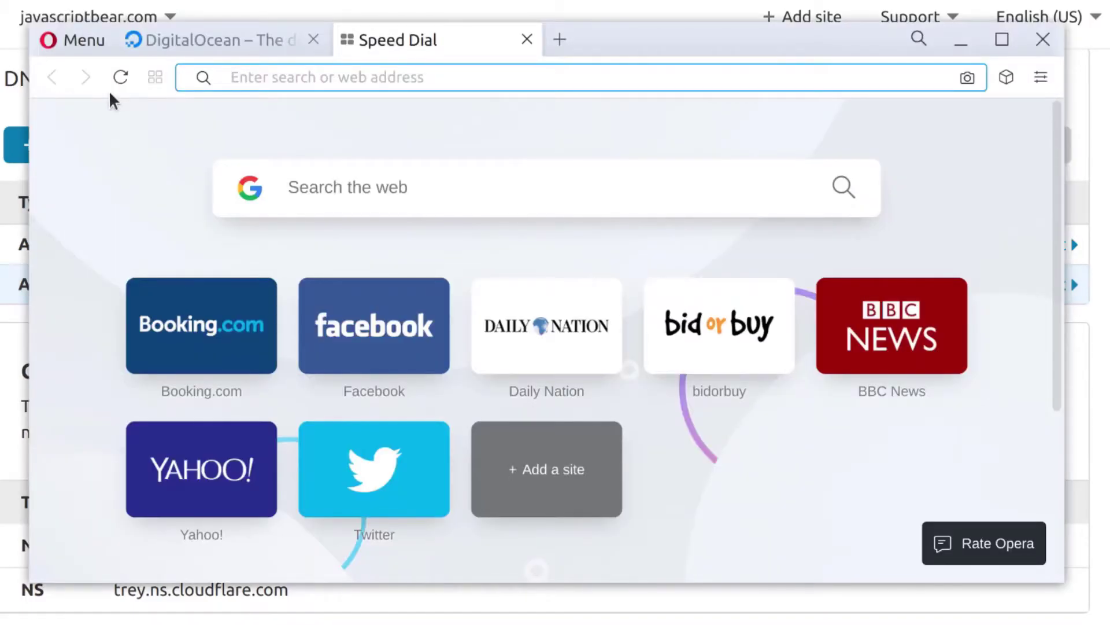
pyautogui.rightClick(255, 77)
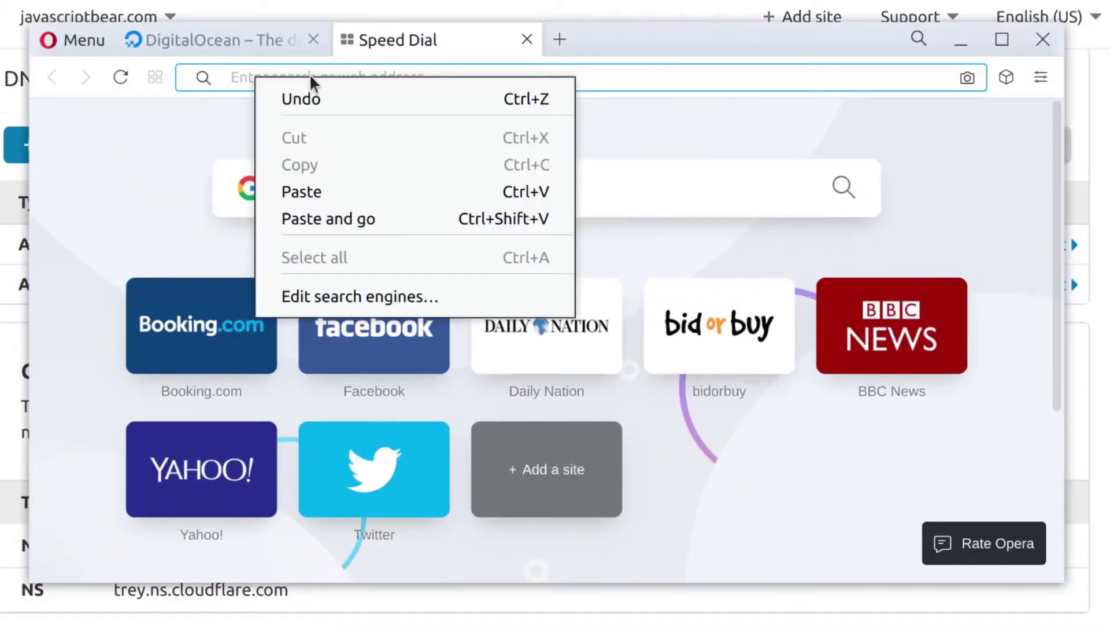
pyautogui.click(322, 217)
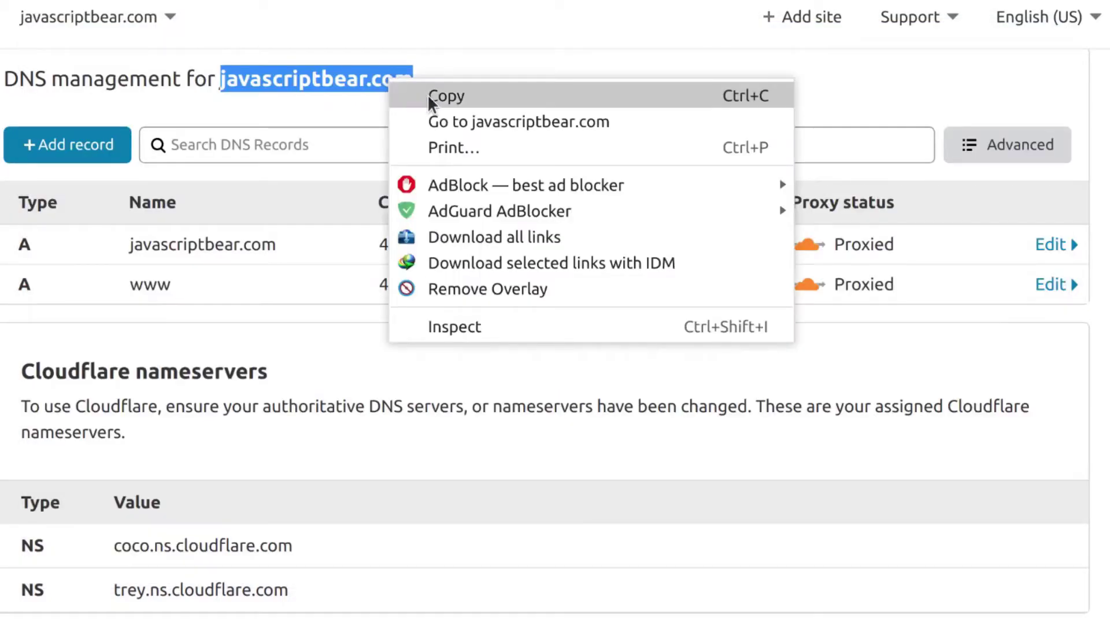
# Load javascriptbear.com in Opera, still redirecting to Bizanosa, then return to Cloudflare
pyautogui.click(431, 104)
pyautogui.hotkey('alt', 'Tab')
pyautogui.hotkey('ctrl', 'l')
pyautogui.hotkey('ctrl', 'v')
pyautogui.press('Return')
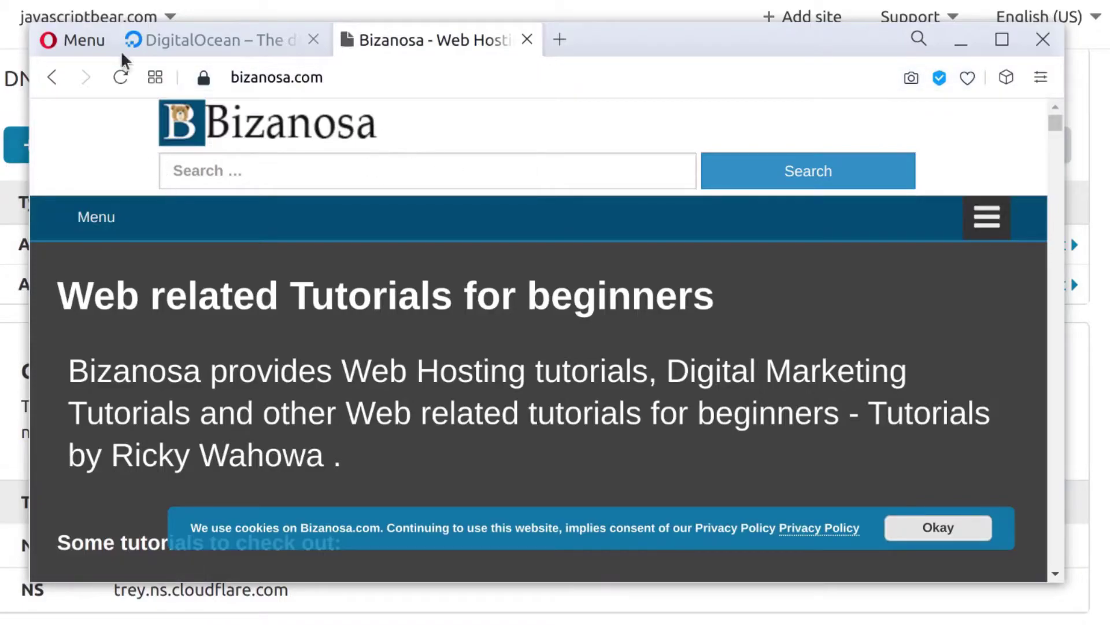
pyautogui.hotkey('alt', 'Tab')
pyautogui.scroll(5, 285, 278)
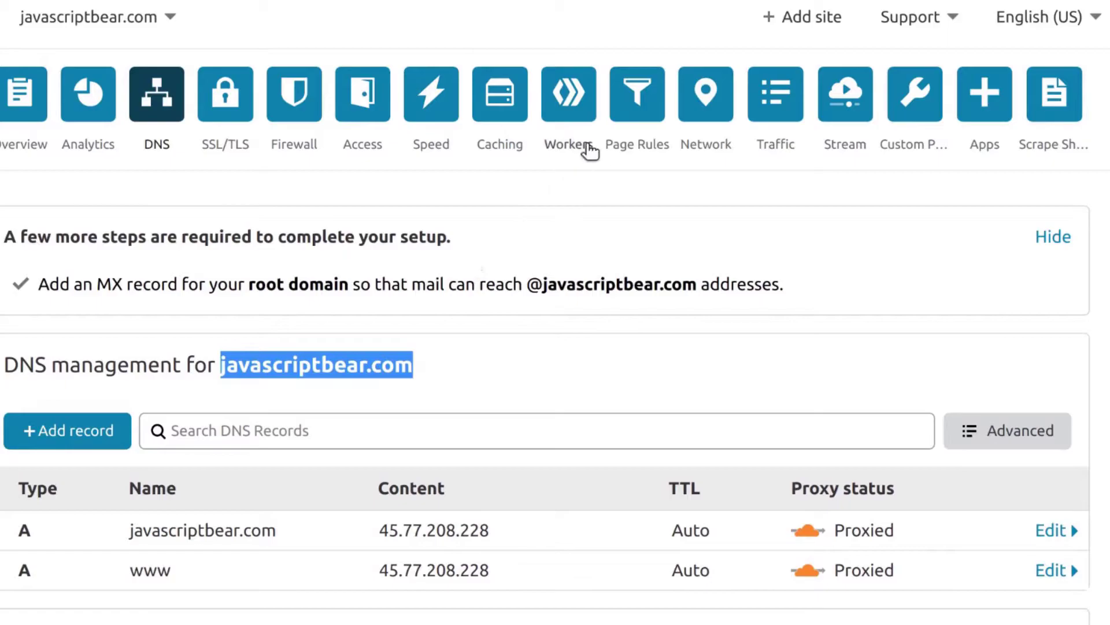
pyautogui.click(636, 112)
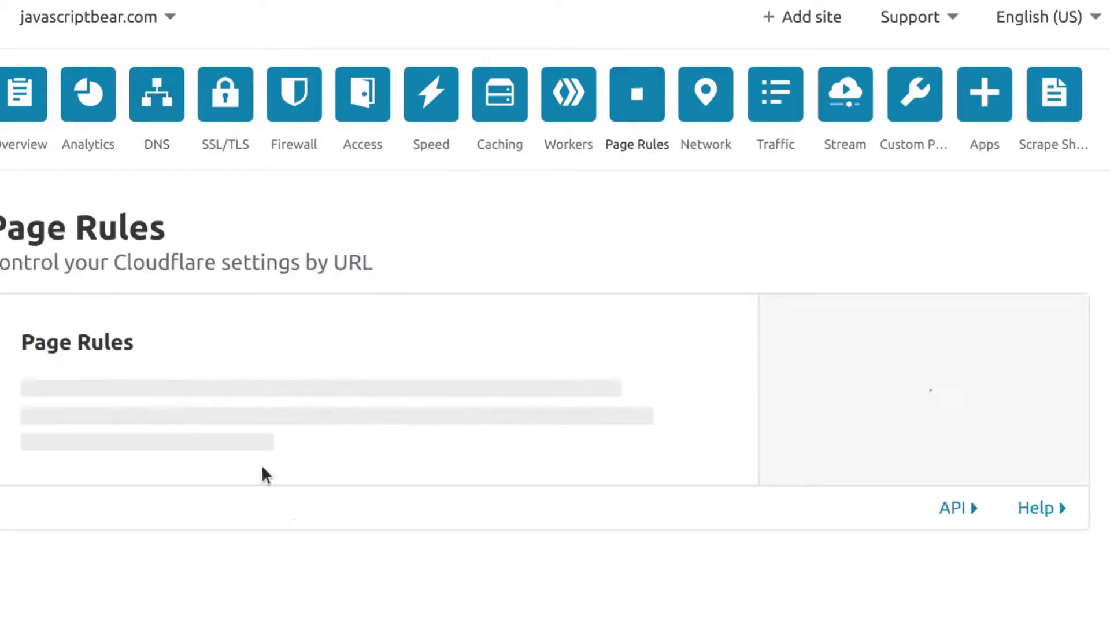
pyautogui.scroll(-4, 148, 353)
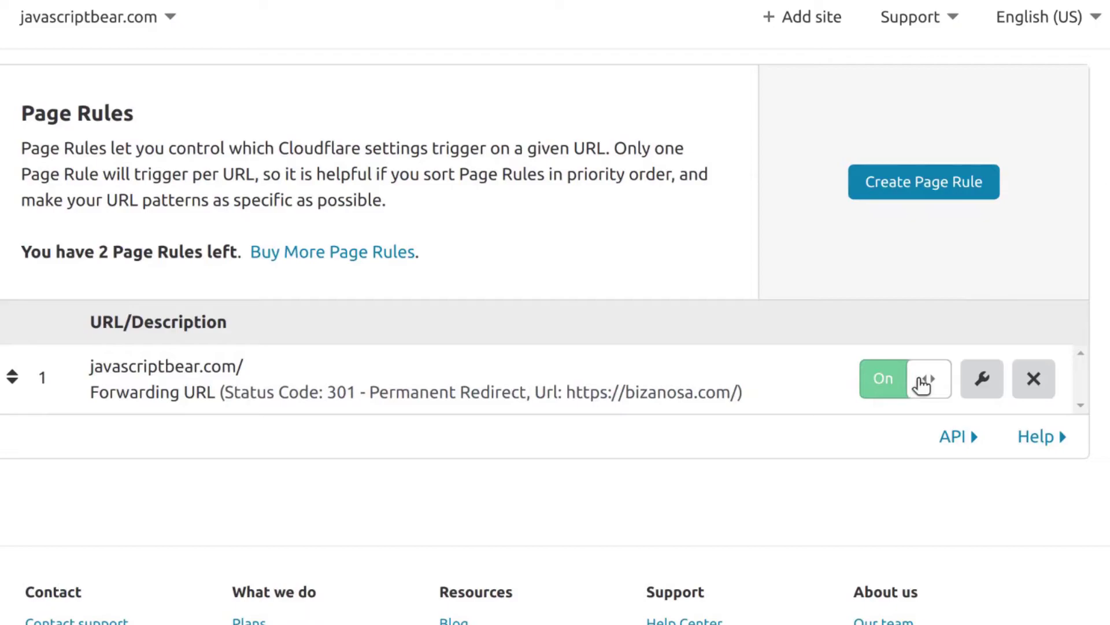
pyautogui.click(922, 384)
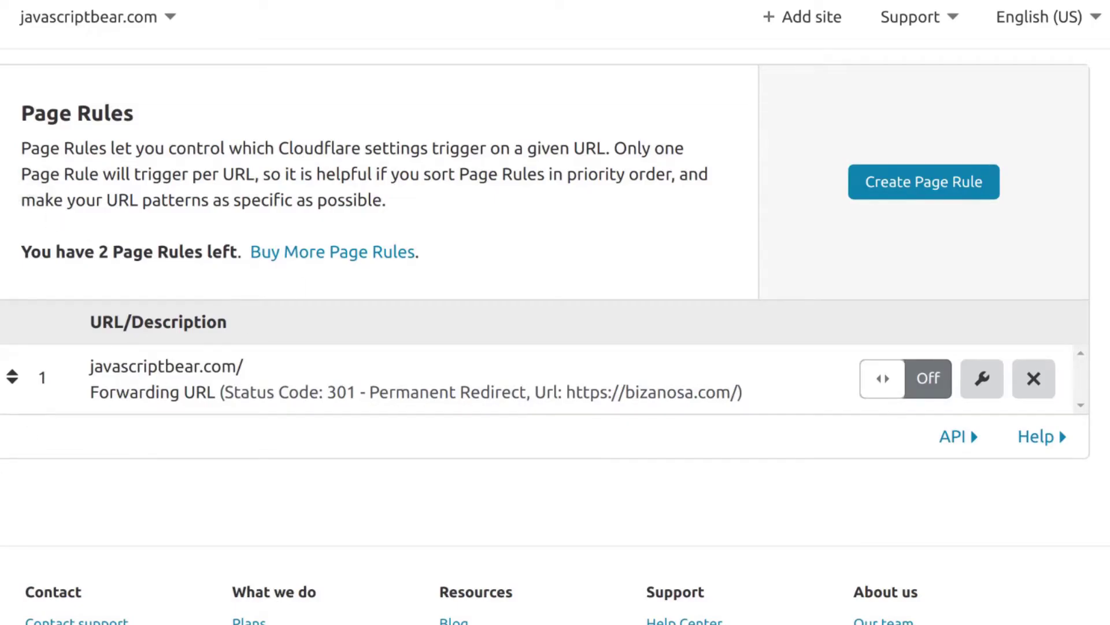
pyautogui.hotkey('alt', 'Tab')
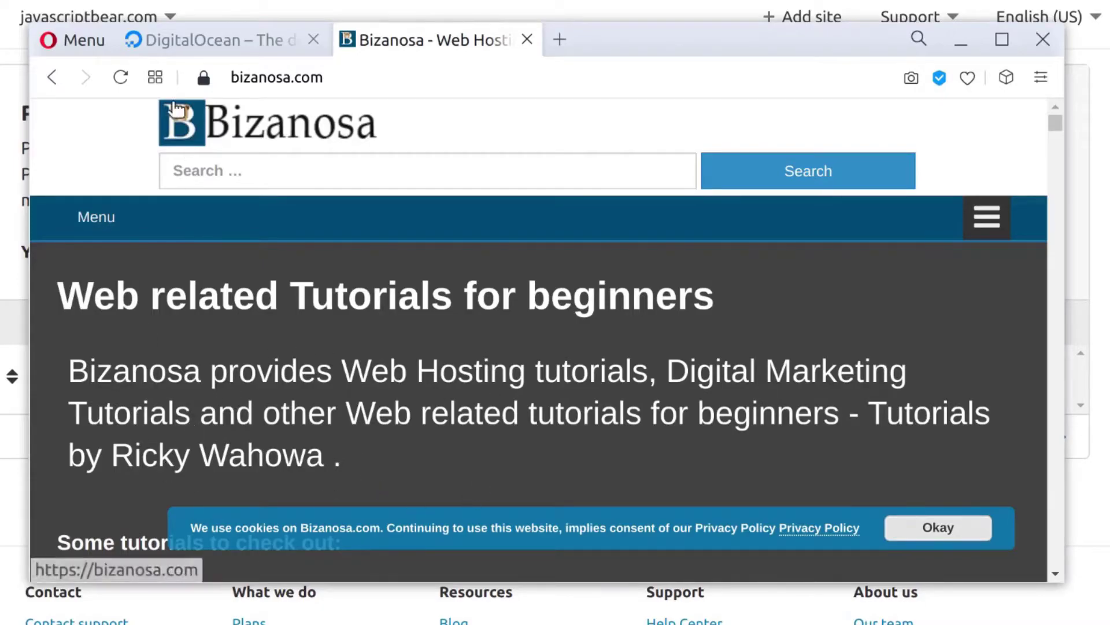
# Reload the Bizanosa page twice, then quit Opera
pyautogui.click(122, 76)
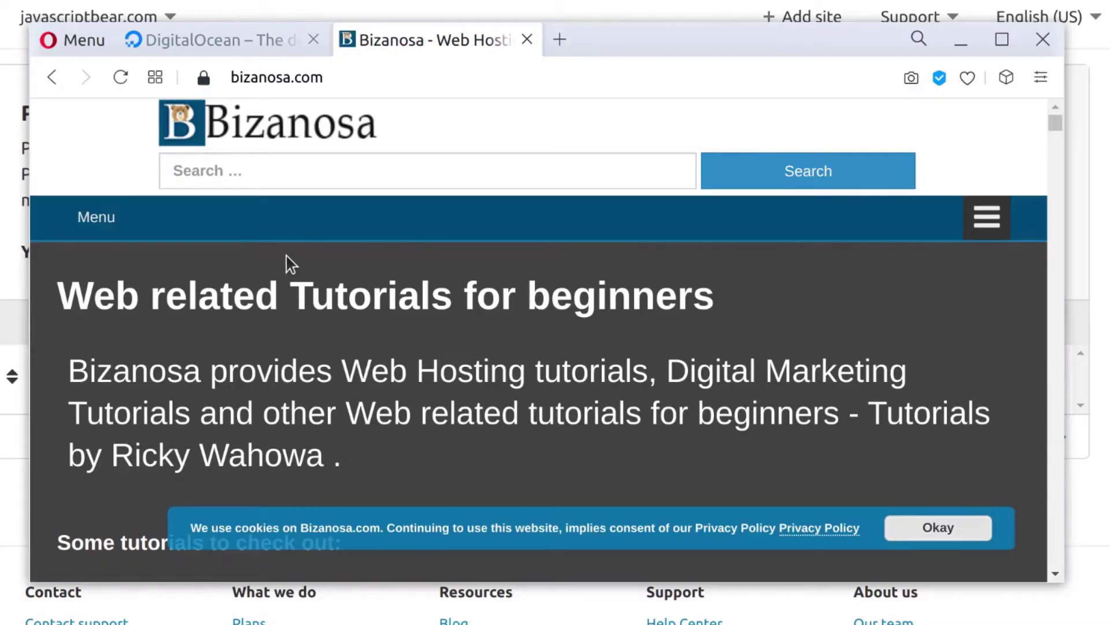
pyautogui.click(120, 77)
pyautogui.click(1044, 51)
pyautogui.click(655, 361)
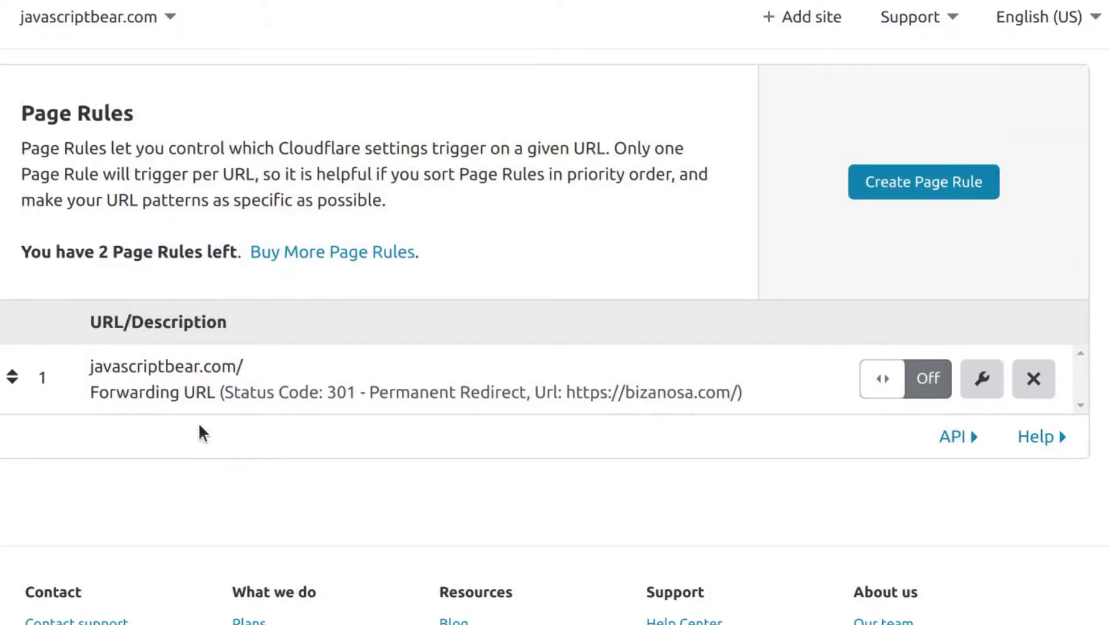
# Open javascriptbear.com's Cloudflare DNS page and scroll to its two A records at 45.77.208.228
pyautogui.scroll(4, 82, 340)
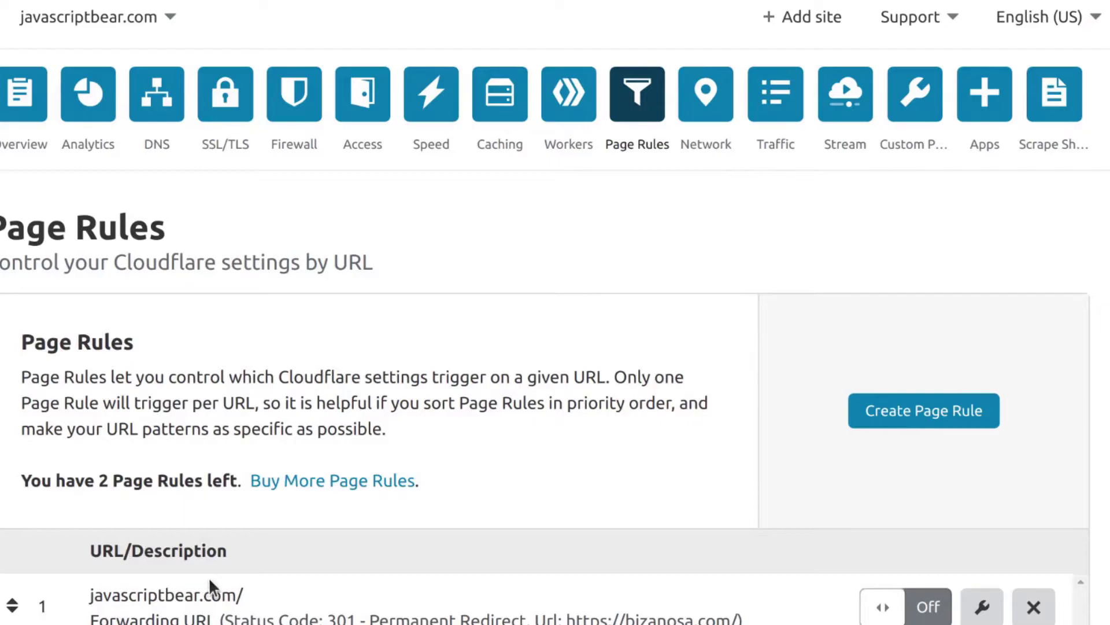
pyautogui.scroll(-3, 208, 577)
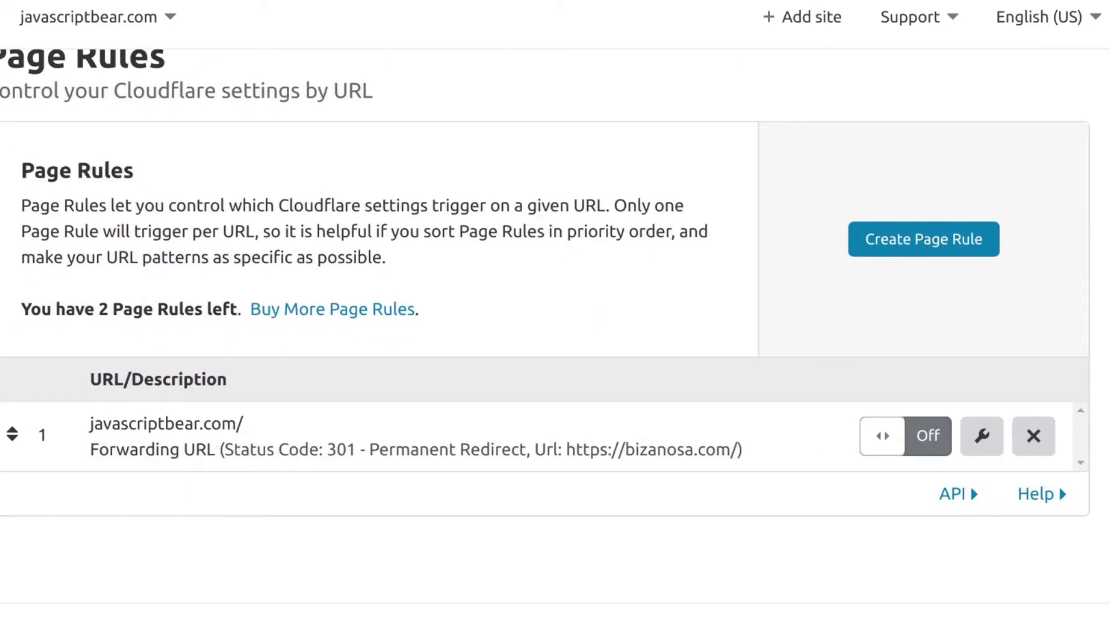
pyautogui.scroll(3, 245, 360)
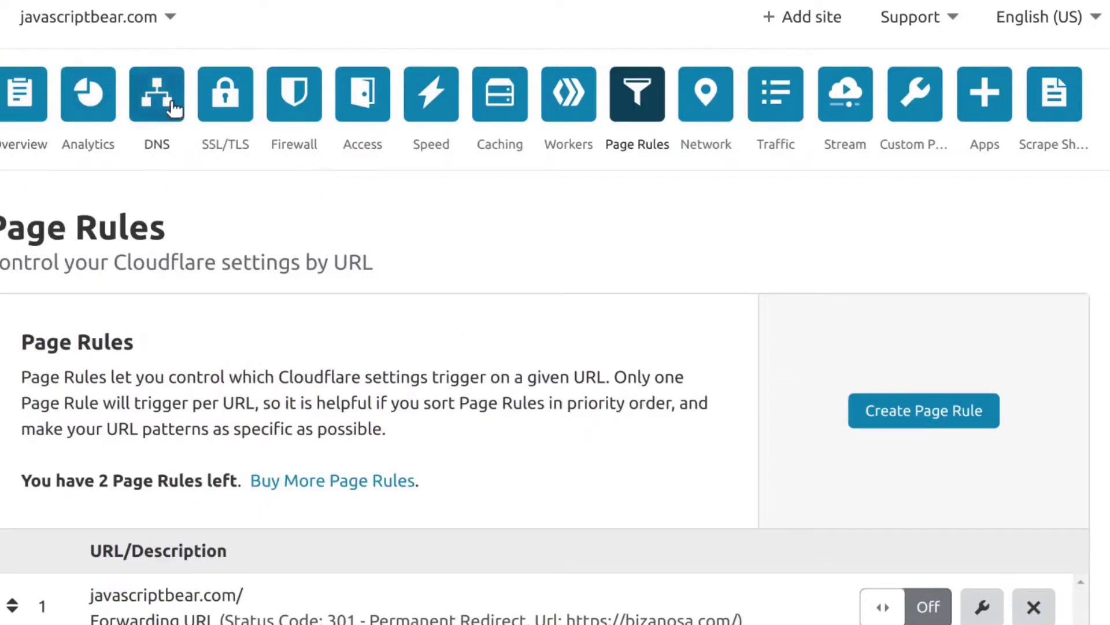
pyautogui.click(173, 105)
pyautogui.scroll(-5, 291, 376)
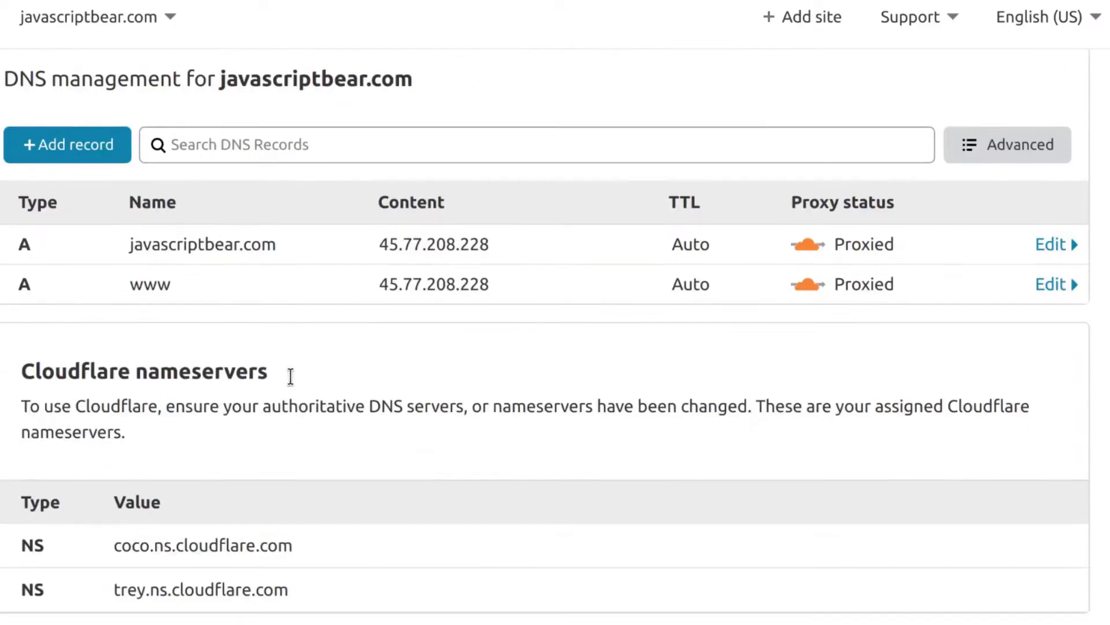
pyautogui.scroll(-1, 289, 516)
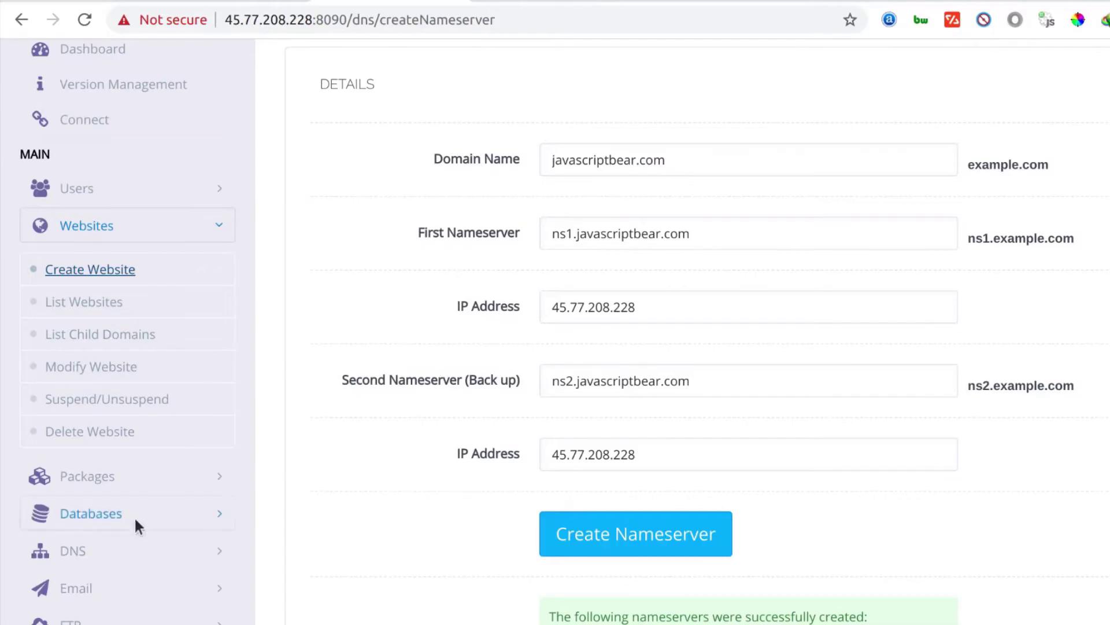
# Expand CyberPanel's DNS menu and go to the Add/Delete Records page
pyautogui.scroll(-5, 136, 520)
pyautogui.scroll(4, 121, 438)
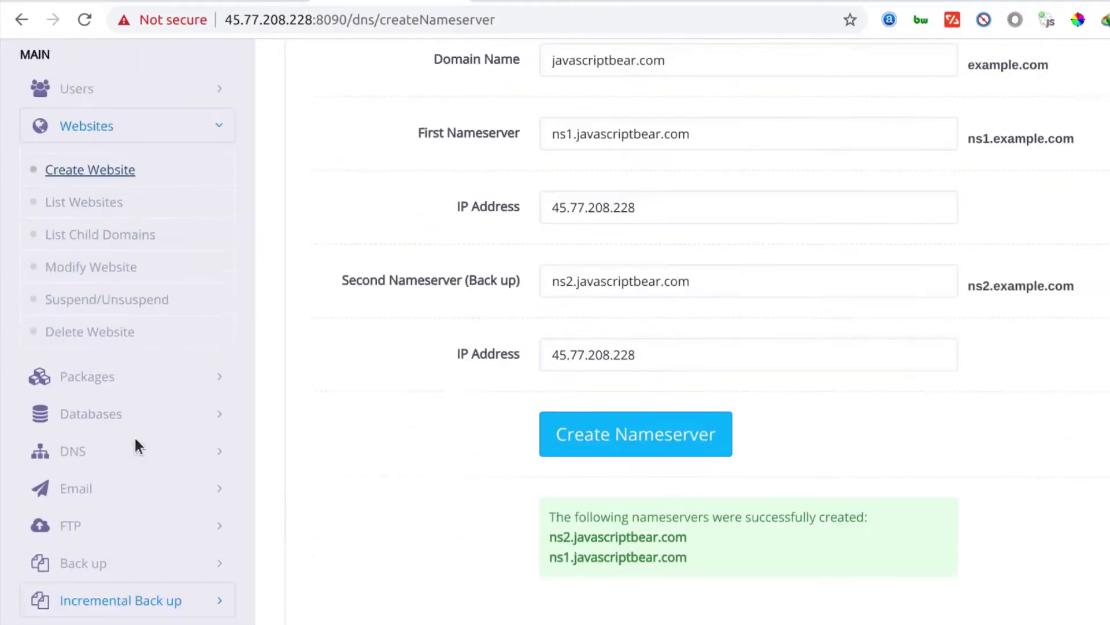
pyautogui.click(126, 501)
pyautogui.click(196, 228)
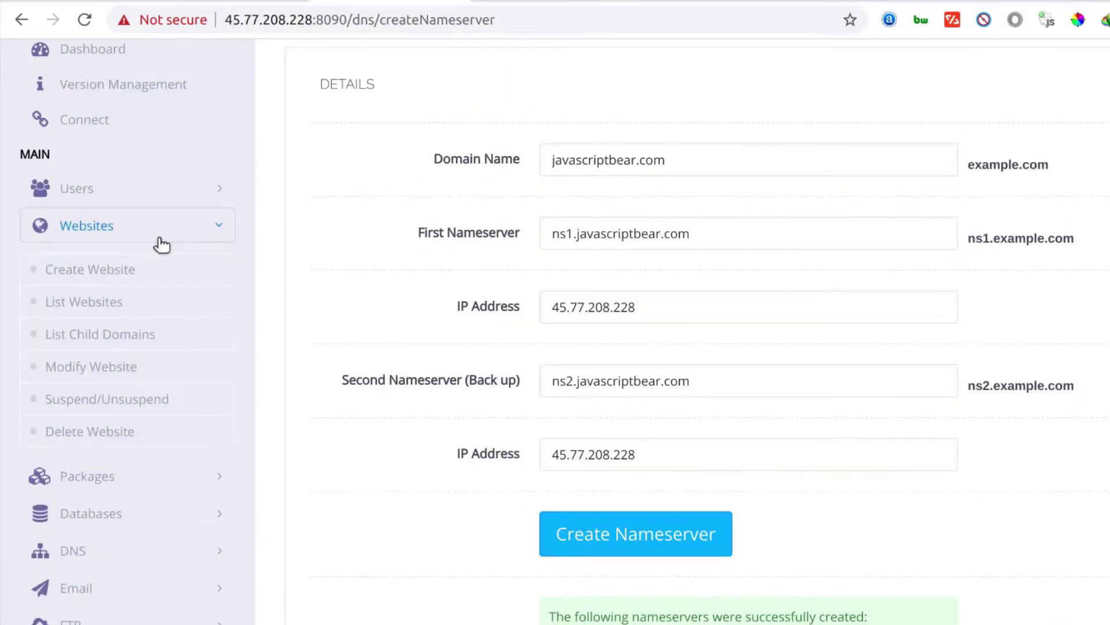
pyautogui.scroll(-1, 168, 278)
pyautogui.scroll(-4, 175, 323)
pyautogui.click(141, 241)
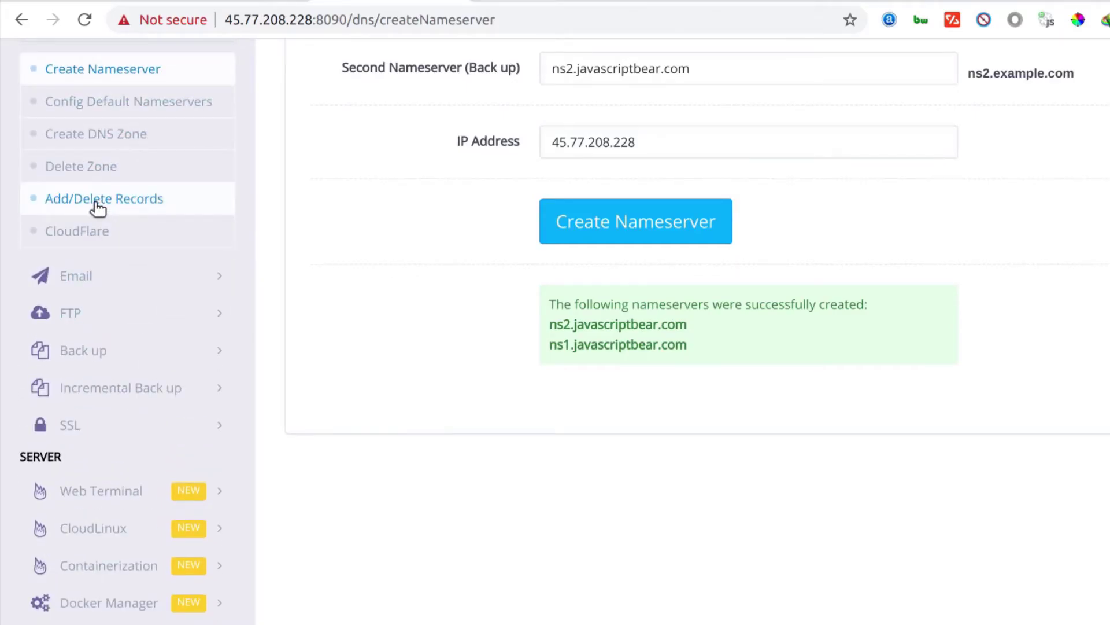
pyautogui.click(86, 202)
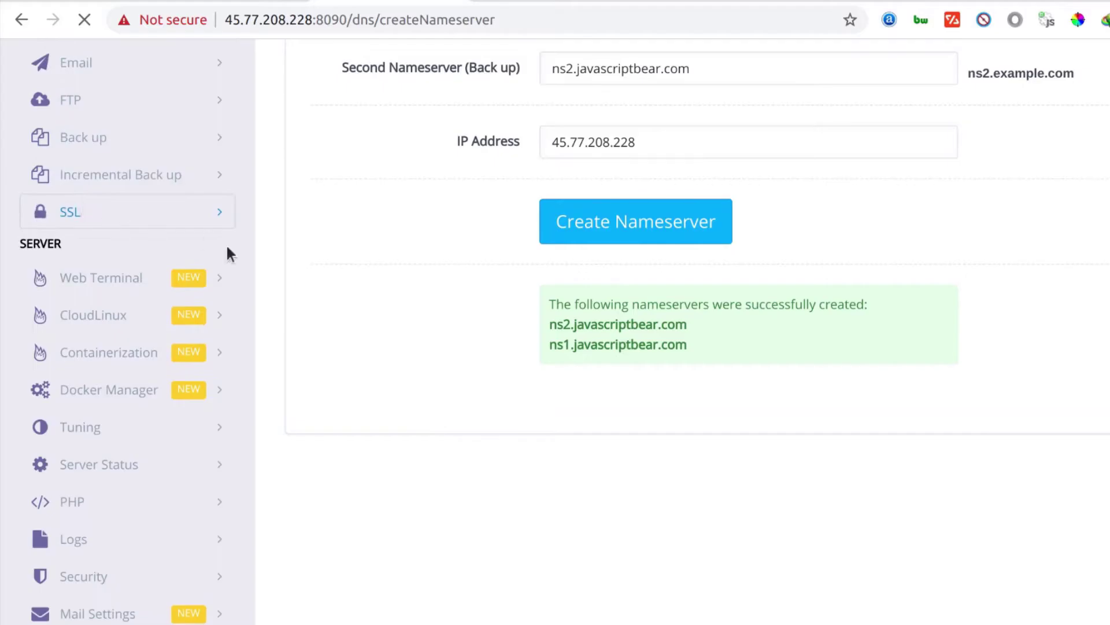
# Load javascriptbear.com's records and select the server IP 45.77.208.228 in the first record
pyautogui.click(596, 313)
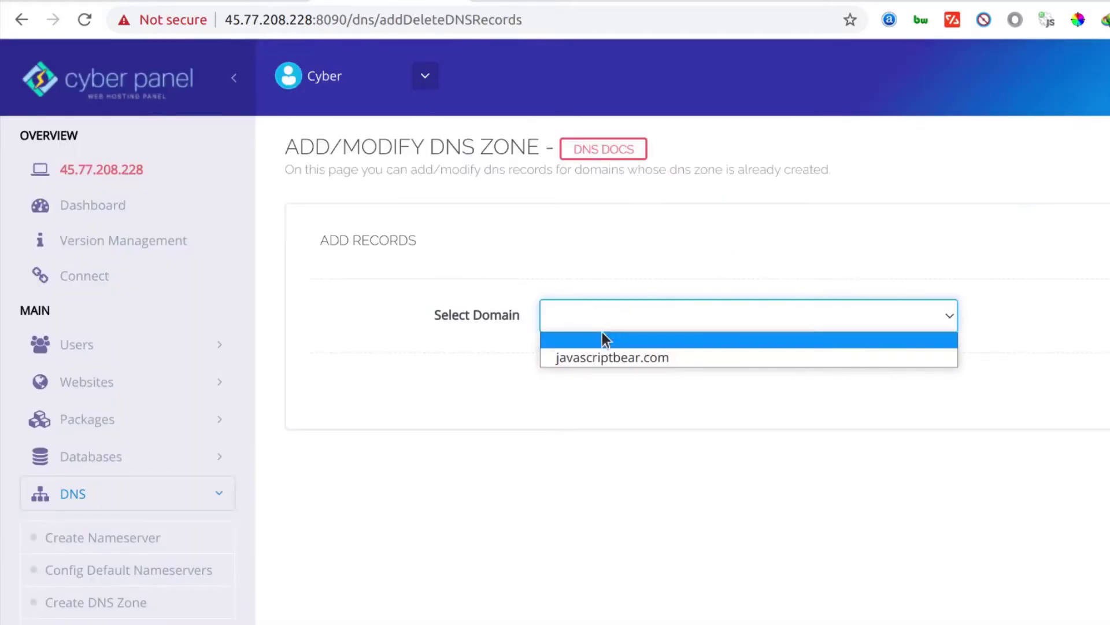
pyautogui.click(615, 358)
pyautogui.scroll(-3, 622, 356)
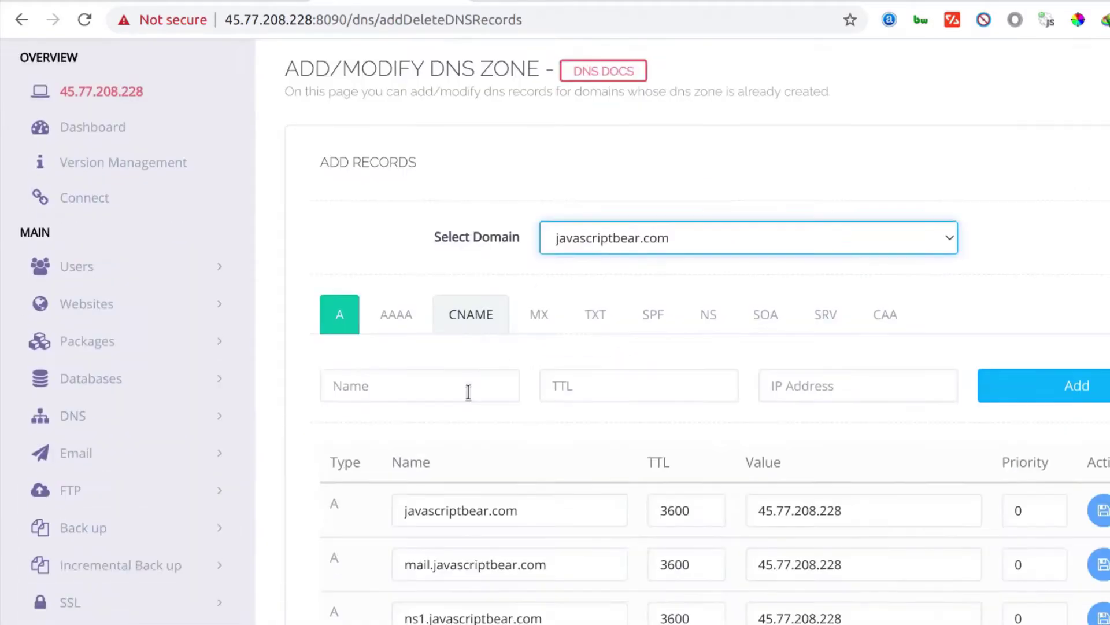
pyautogui.scroll(-5, 400, 457)
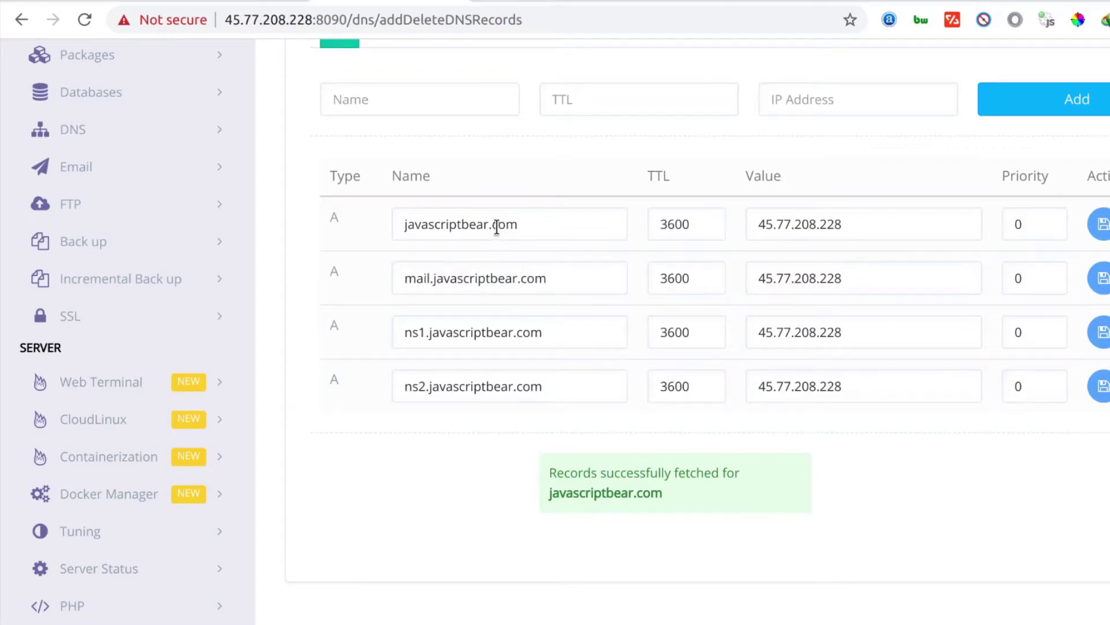
pyautogui.tripleClick(876, 218)
pyautogui.moveTo(818, 218); pyautogui.dragTo(775, 218)
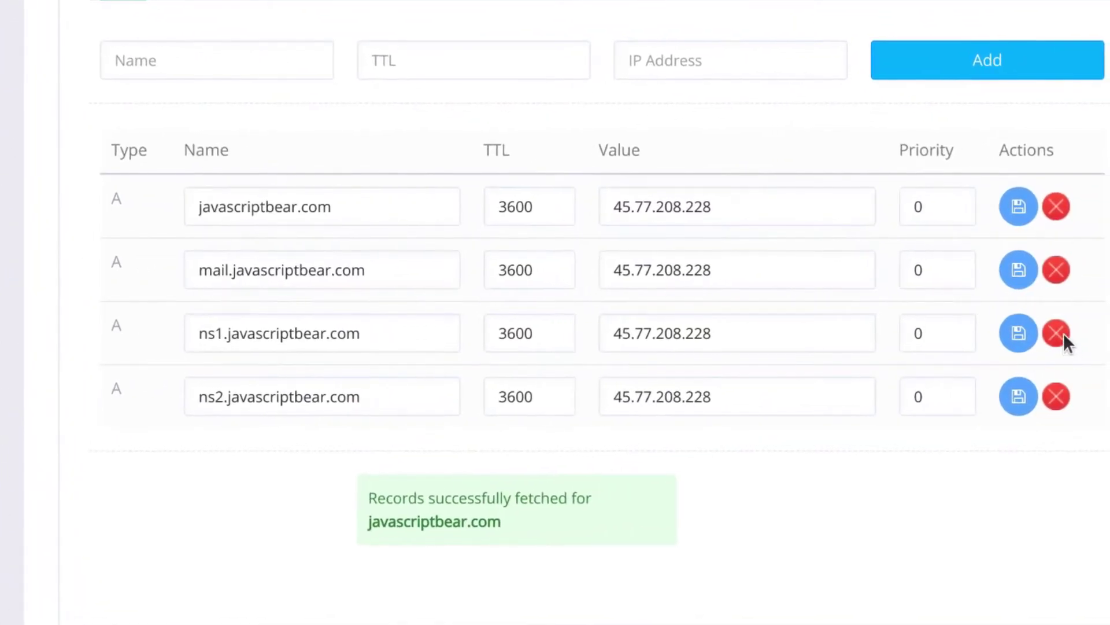
# Delete the ns1 and ns2.javascriptbear.com A records, keeping root and mail
pyautogui.click(1061, 334)
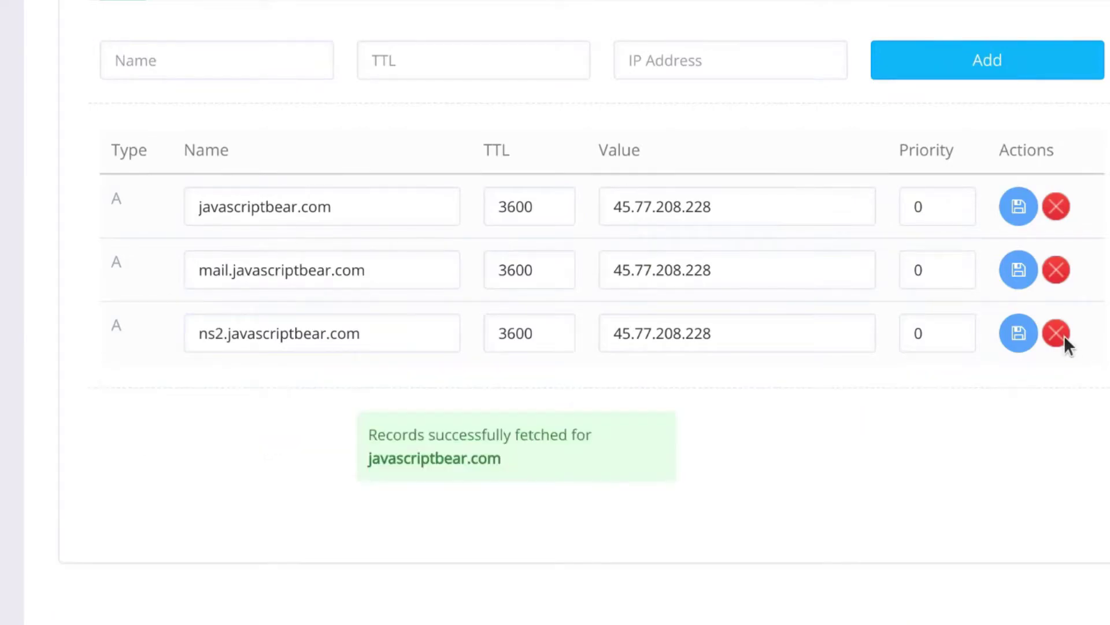
pyautogui.click(1056, 334)
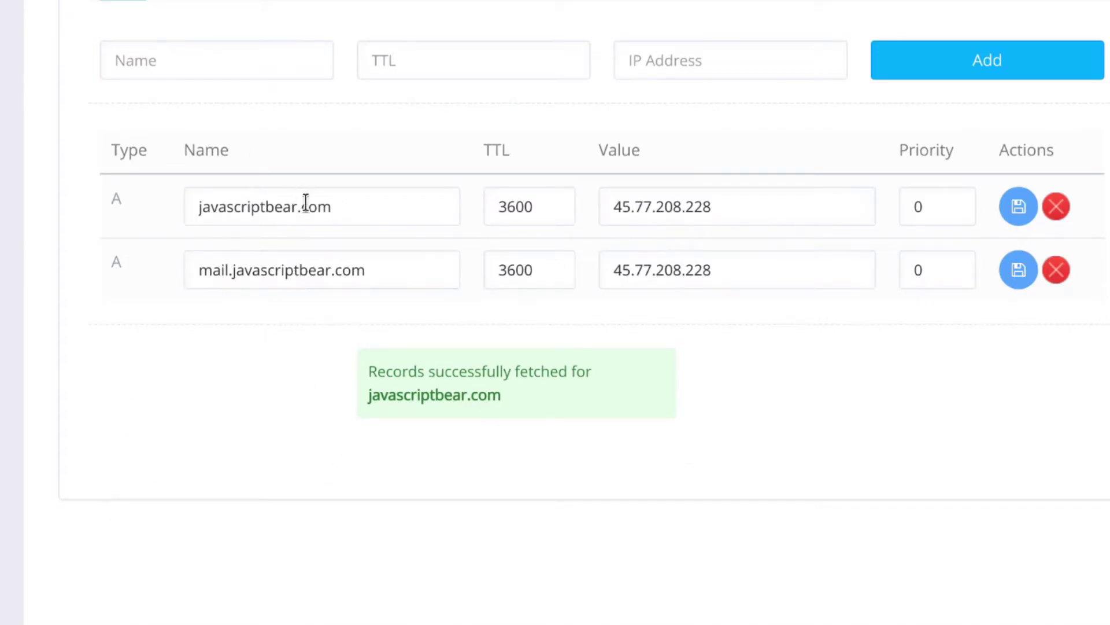
pyautogui.scroll(2, 249, 425)
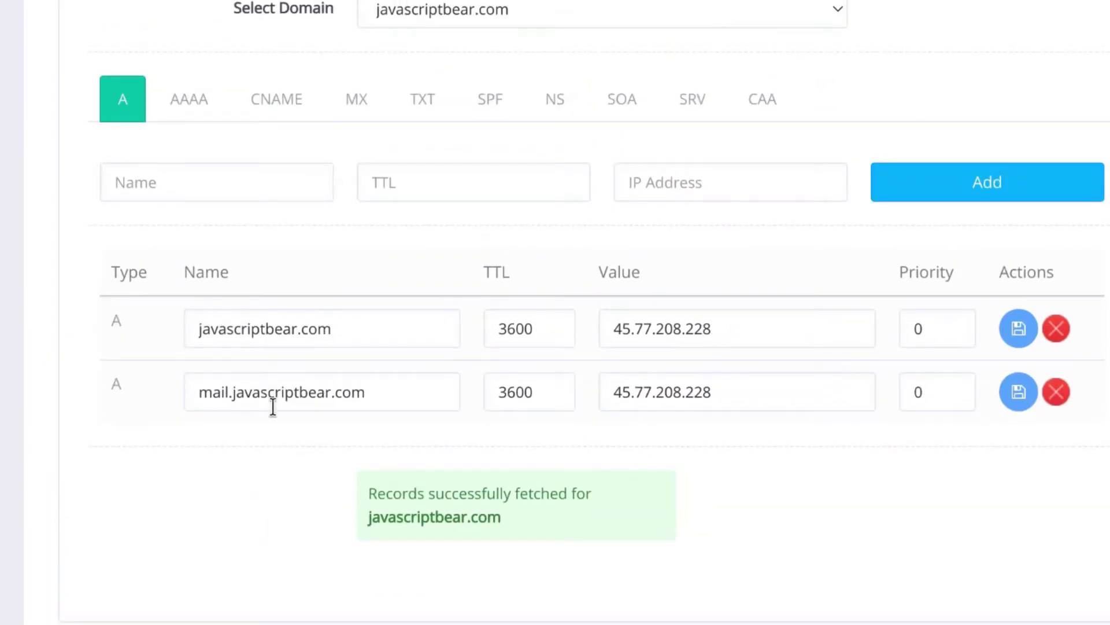
pyautogui.scroll(2, 273, 408)
pyautogui.scroll(-2, 286, 433)
pyautogui.click(283, 106)
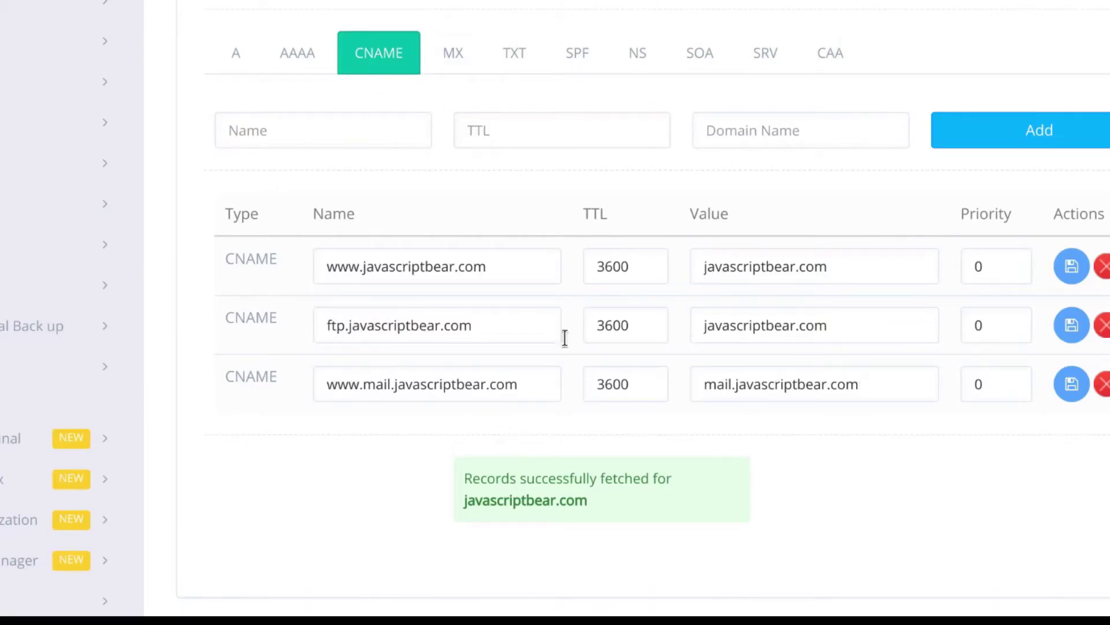
pyautogui.scroll(4, 382, 332)
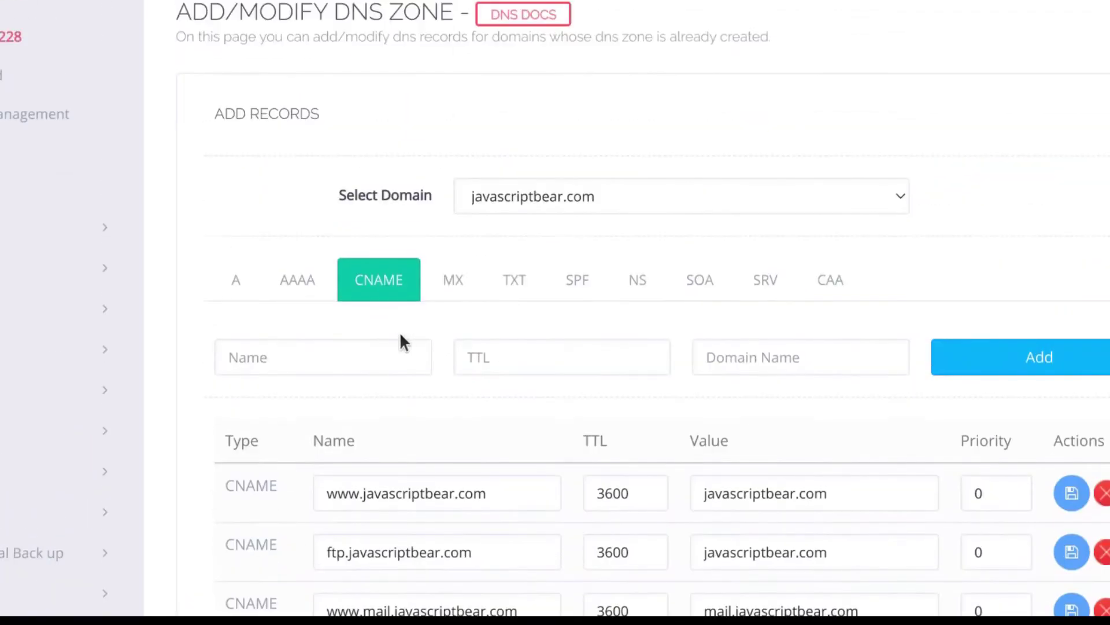
pyautogui.scroll(-4, 427, 442)
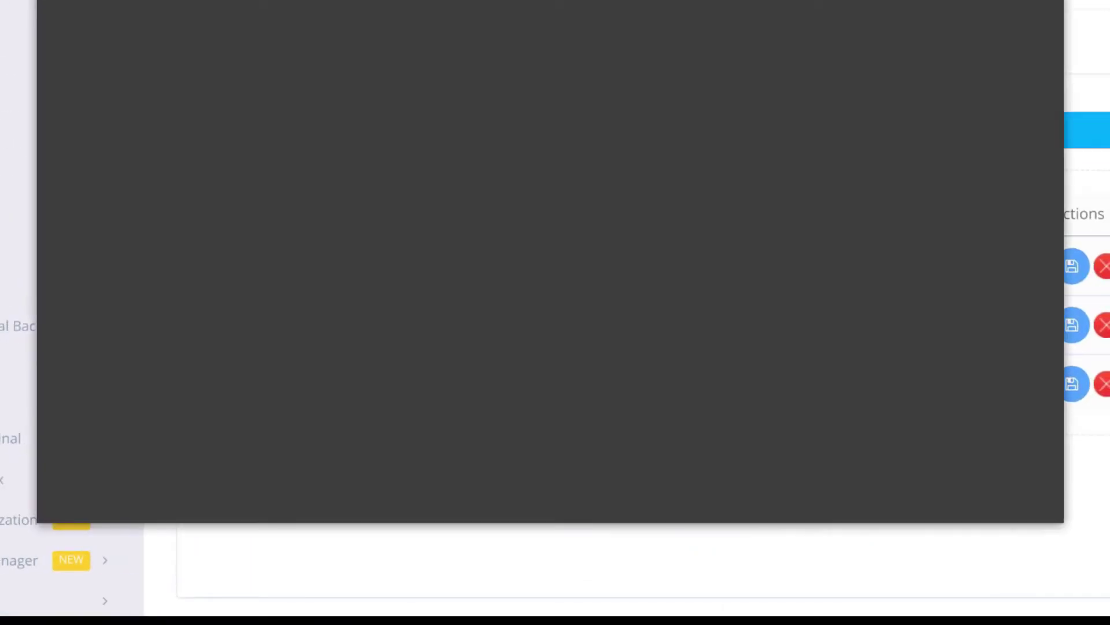
# Paste and load javascriptbear.com in a private Opera window, then view it fullscreen
pyautogui.rightClick(318, 22)
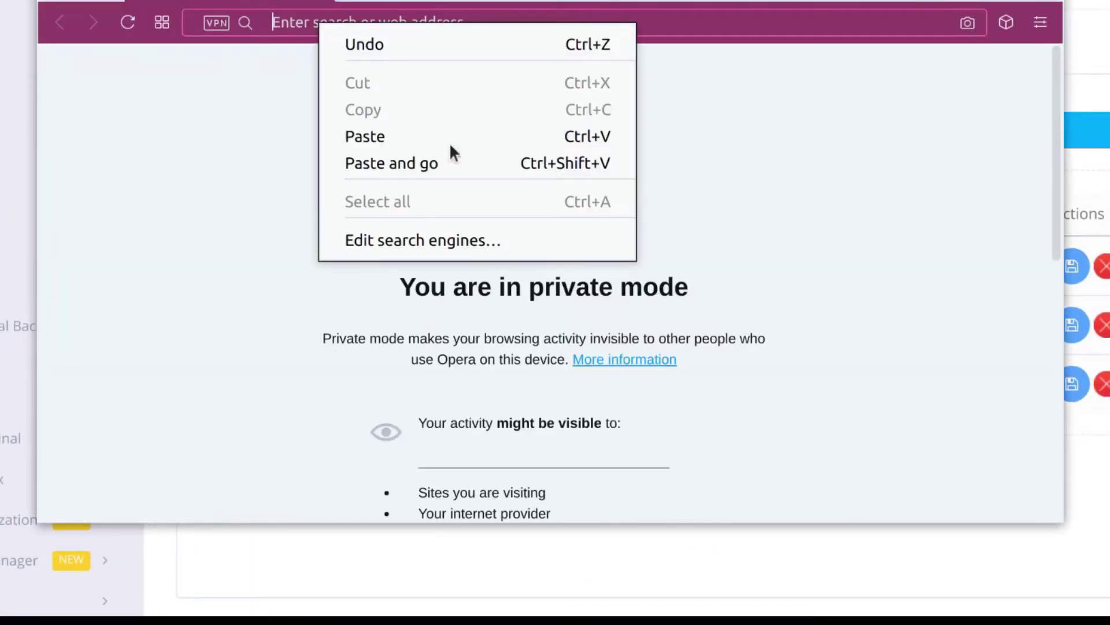
pyautogui.click(392, 163)
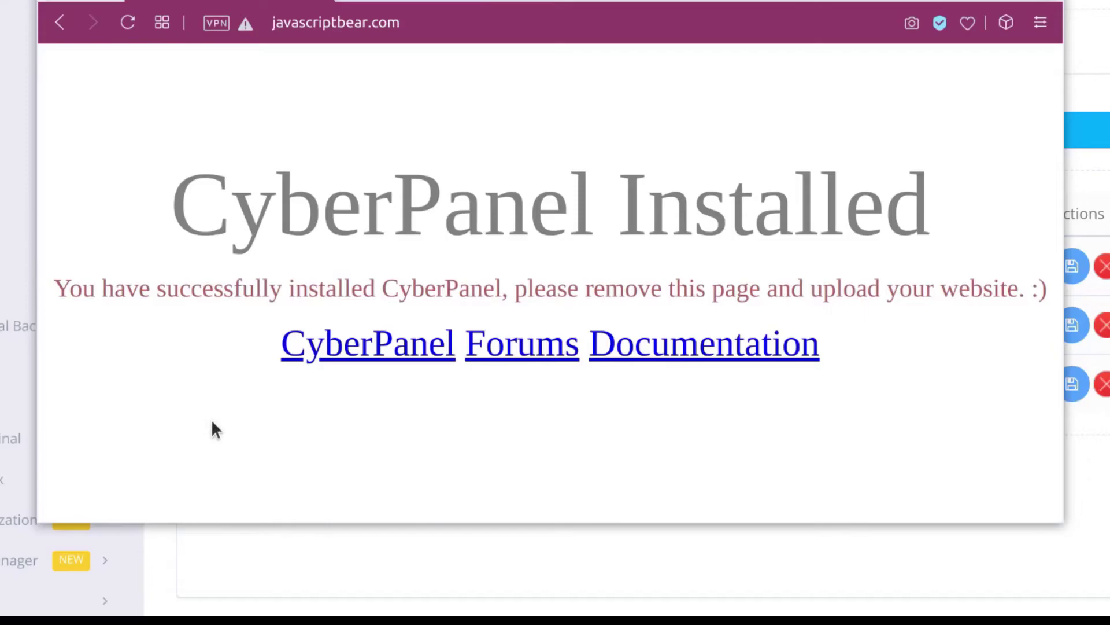
pyautogui.press('F11')
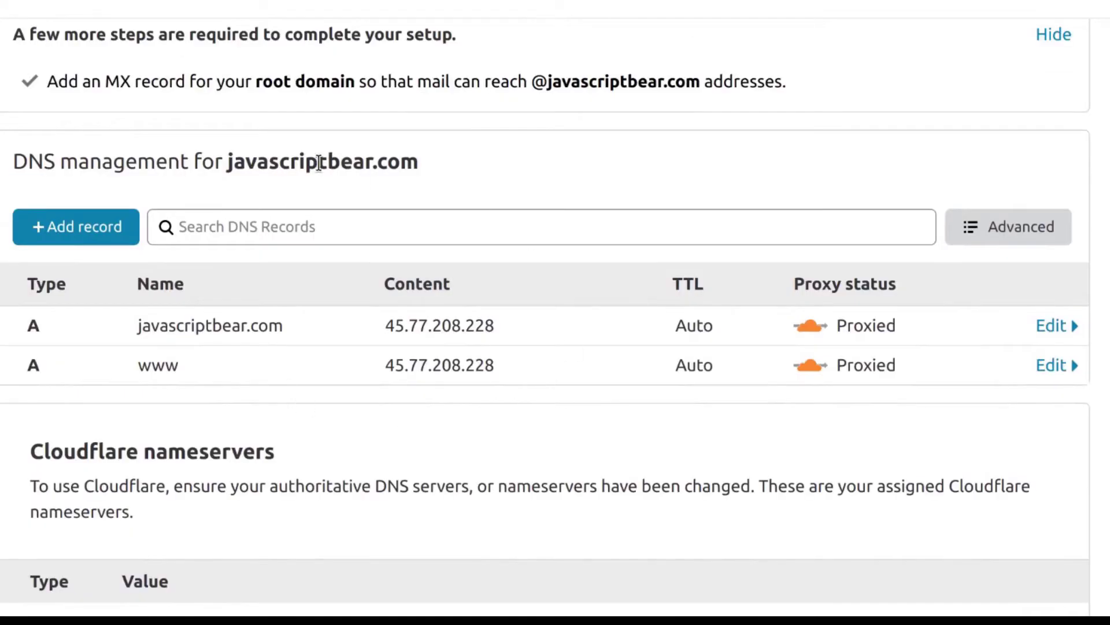
# Select the nameserver coco.ns.cloudflare.com in Cloudflare's nameservers list
pyautogui.scroll(-5, 258, 365)
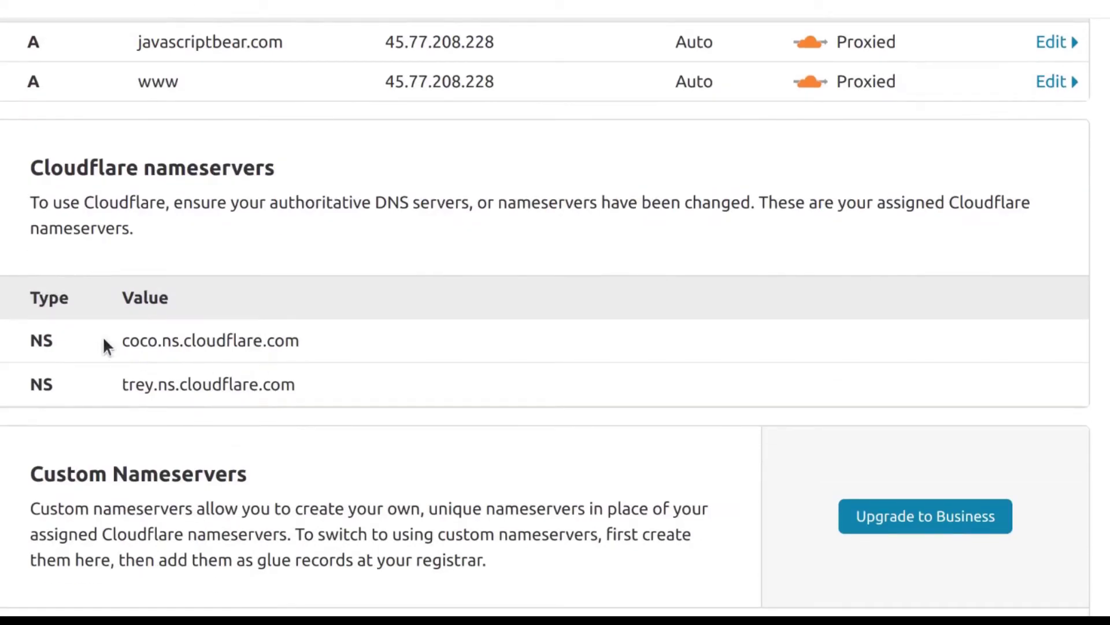
pyautogui.moveTo(122, 341); pyautogui.dragTo(322, 342)
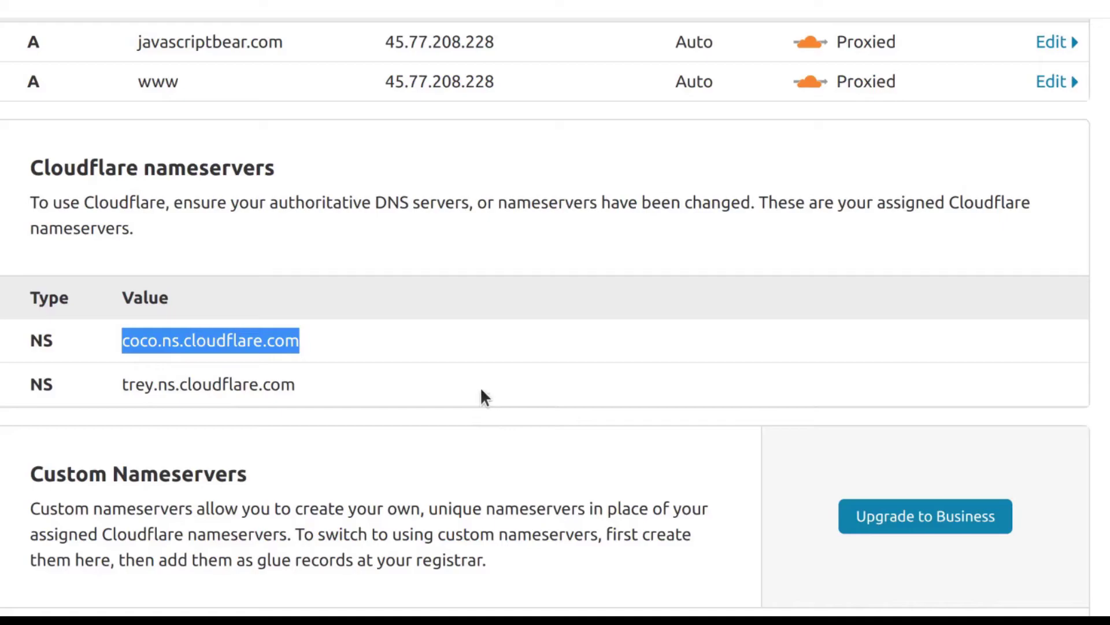
pyautogui.scroll(3, 186, 421)
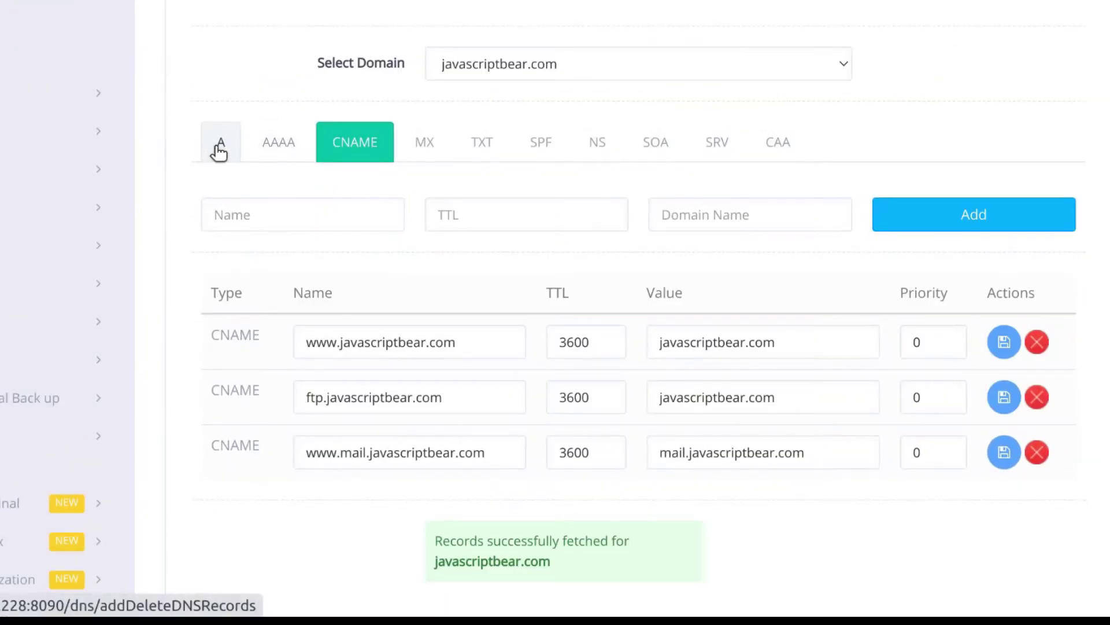
# Review javascriptbear.com's A records in CyberPanel, both pointing to 45.77.208.228
pyautogui.click(218, 145)
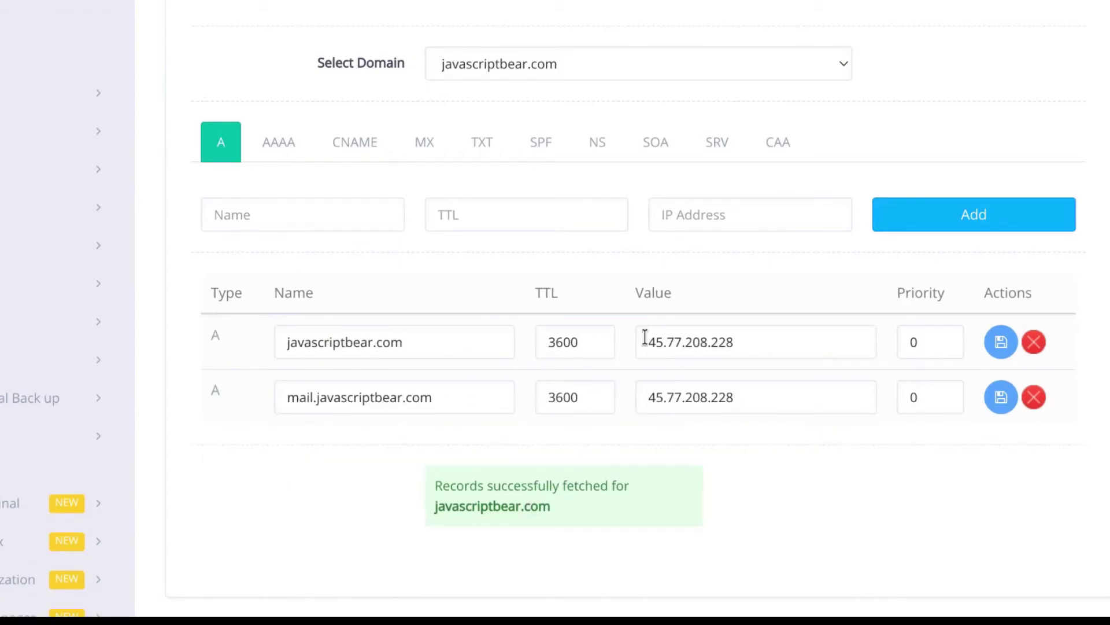
pyautogui.scroll(4, 492, 359)
pyautogui.scroll(-5, 622, 374)
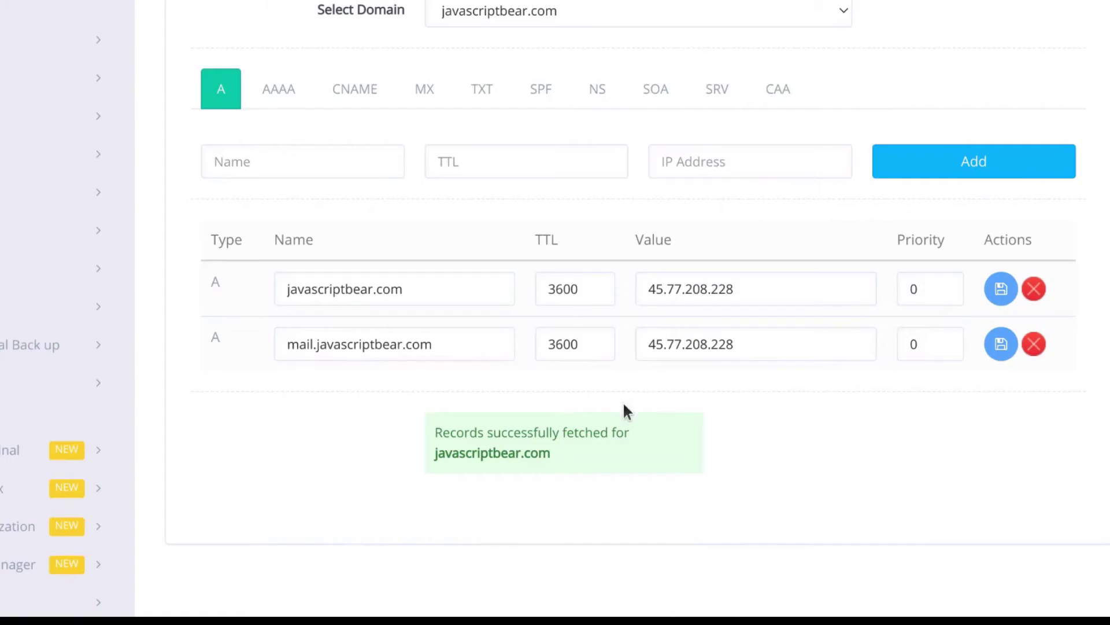
pyautogui.scroll(-2, 627, 409)
pyautogui.scroll(3, 515, 451)
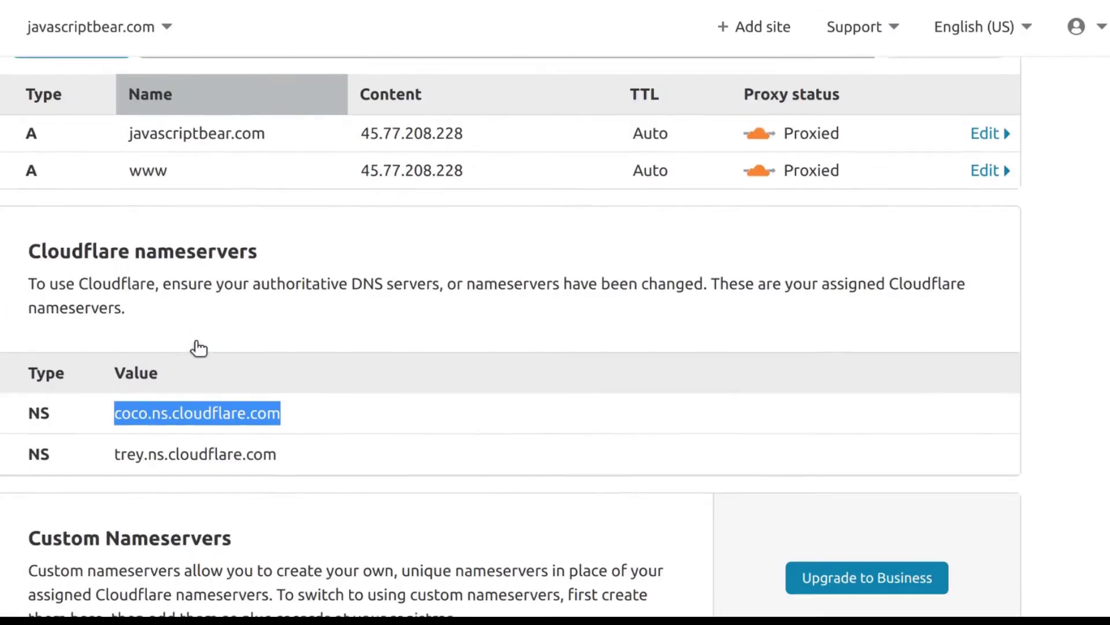
# Open and close Cloudflare's Advanced import/export panel without changing any DNS records
pyautogui.scroll(4, 178, 330)
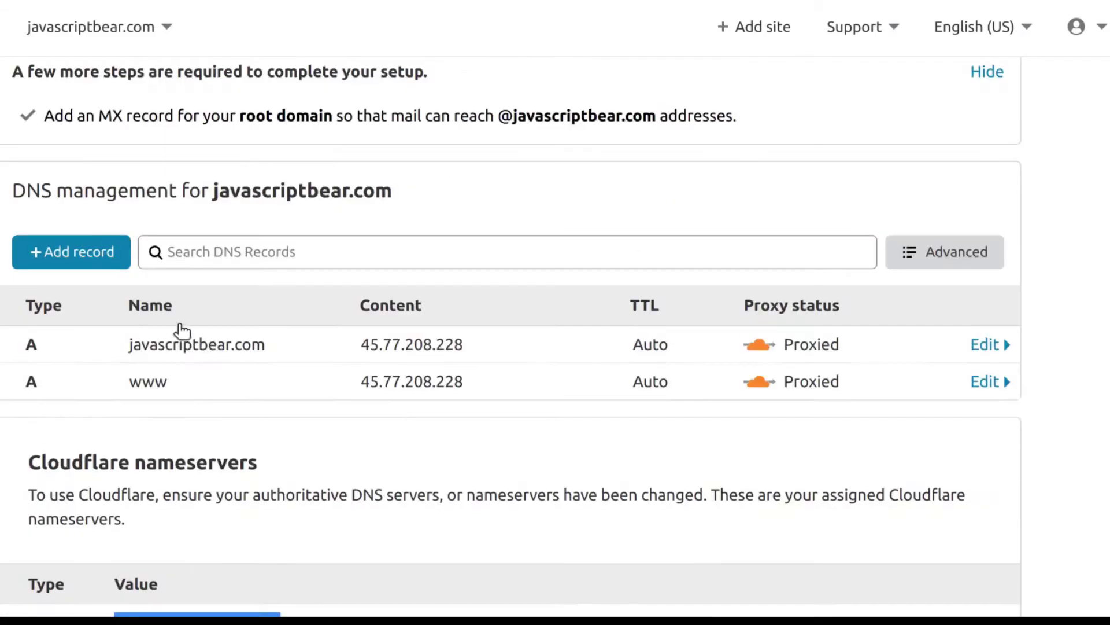
pyautogui.click(957, 253)
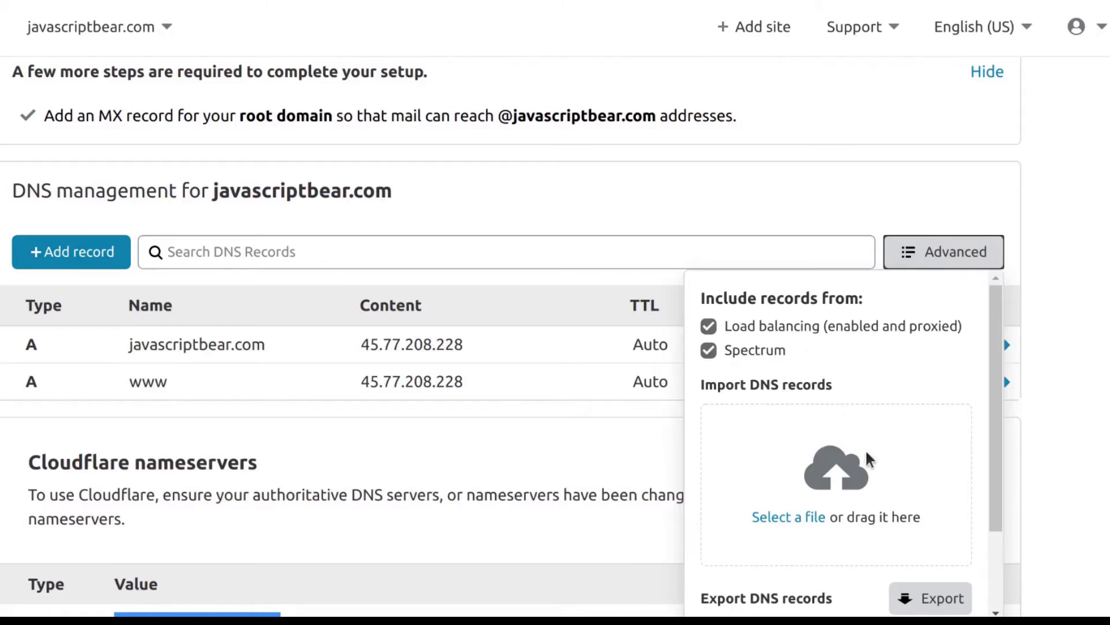
pyautogui.scroll(-2, 876, 481)
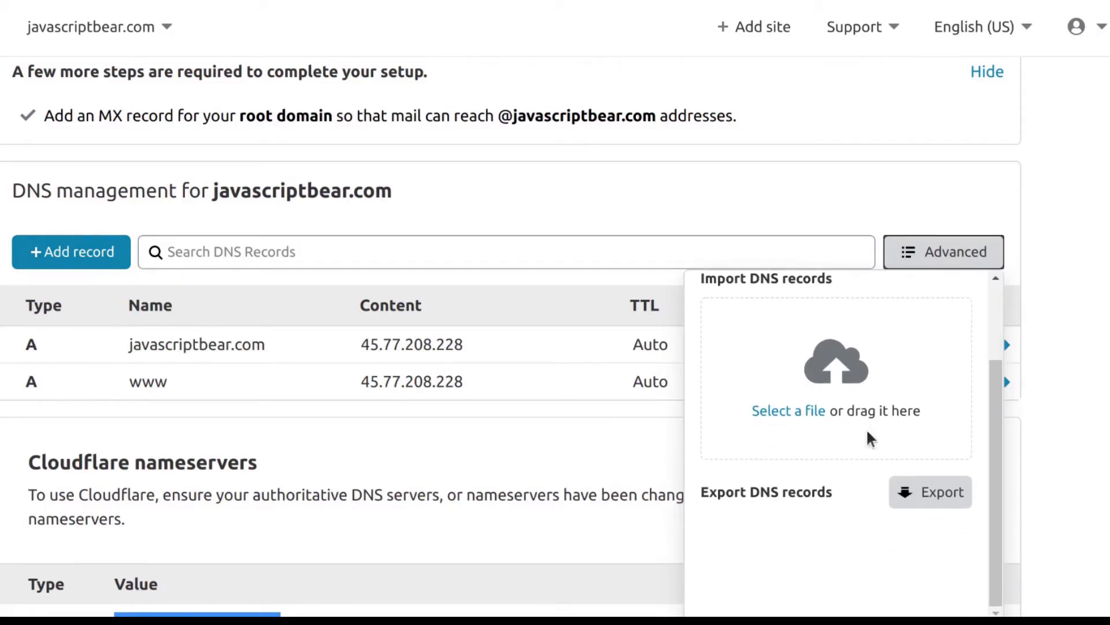
pyautogui.click(1035, 425)
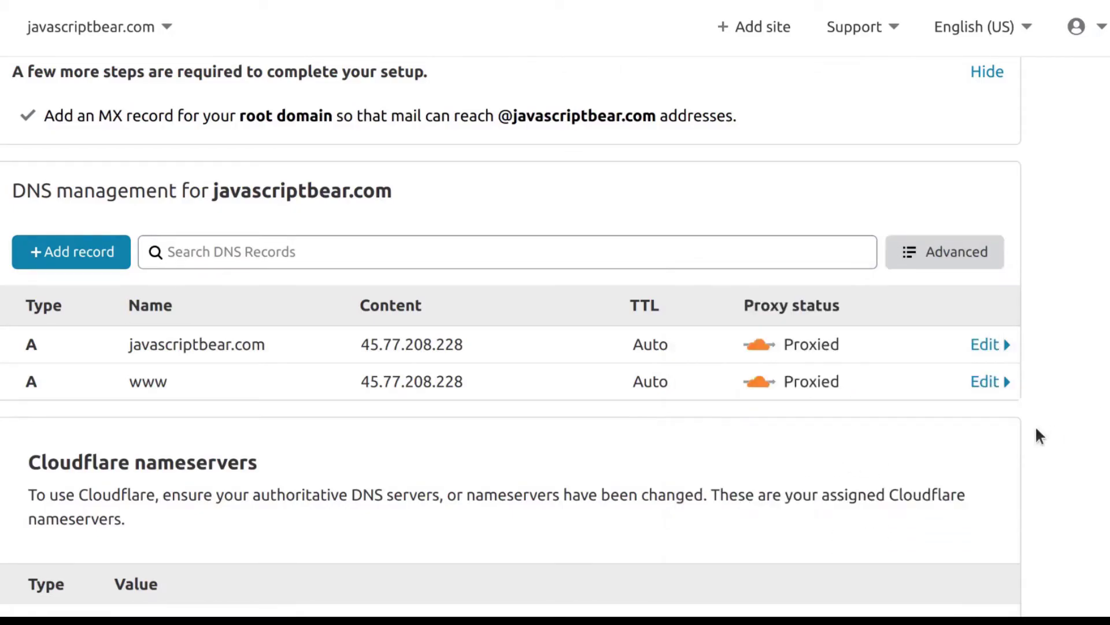
pyautogui.scroll(3, 334, 338)
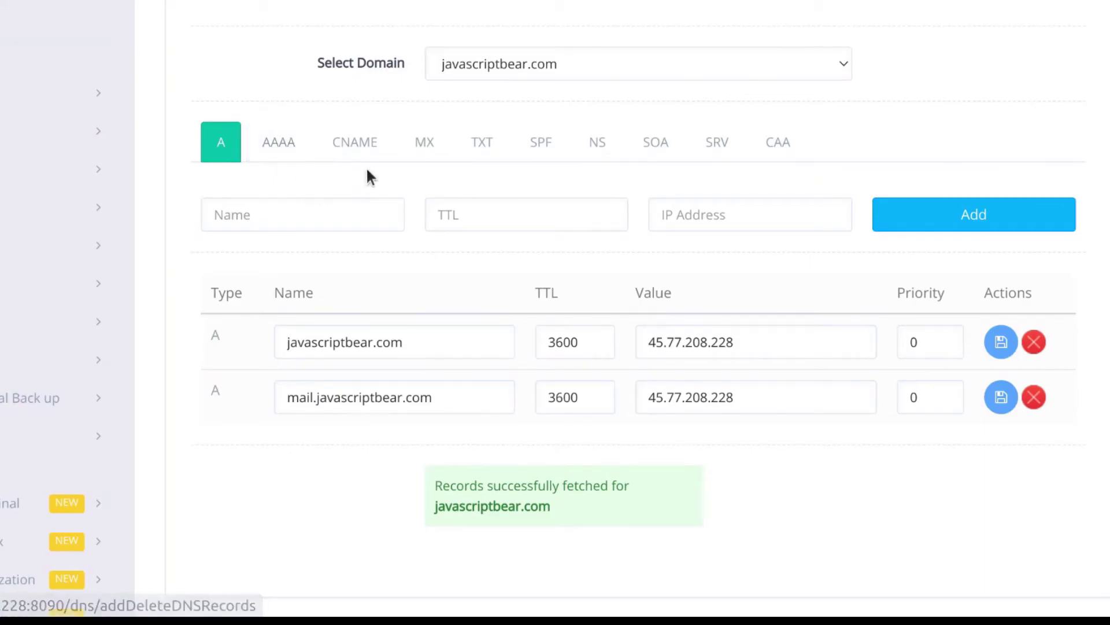
# Copy the MX value mail.javascriptbear.com from CyberPanel and return to Cloudflare's DNS page
pyautogui.click(429, 149)
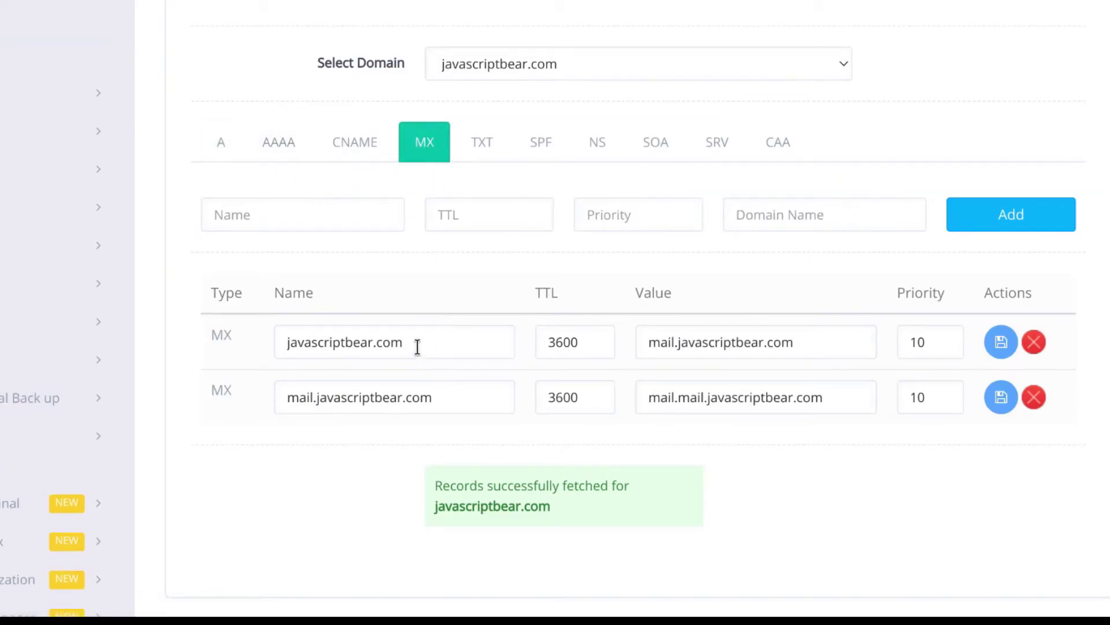
pyautogui.tripleClick(694, 340)
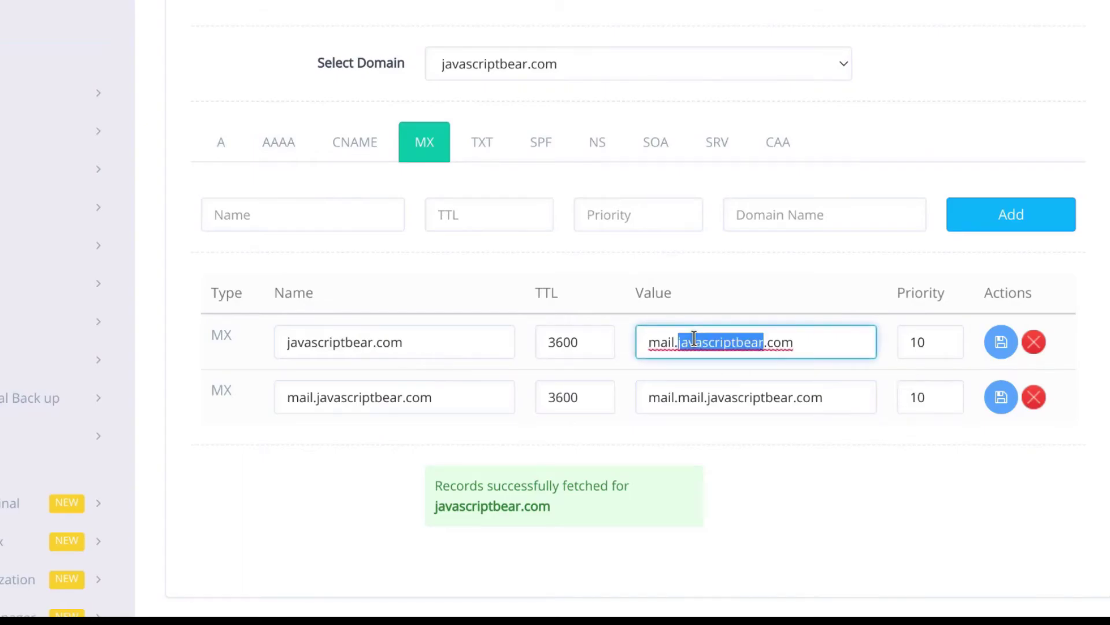
pyautogui.rightClick(697, 341)
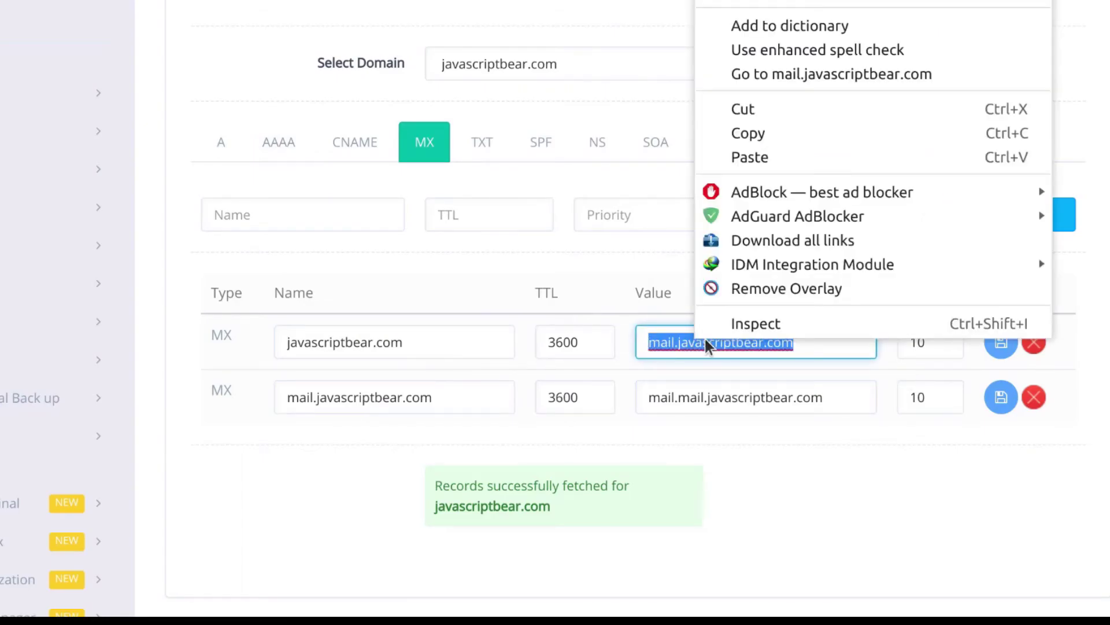
pyautogui.click(755, 136)
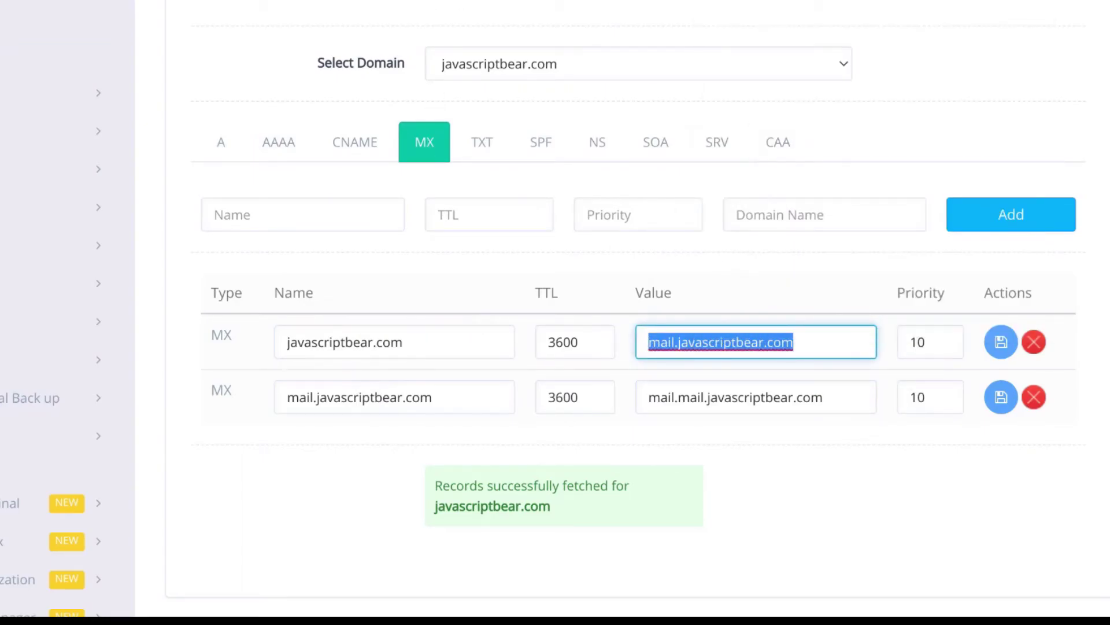
pyautogui.click(105, 1)
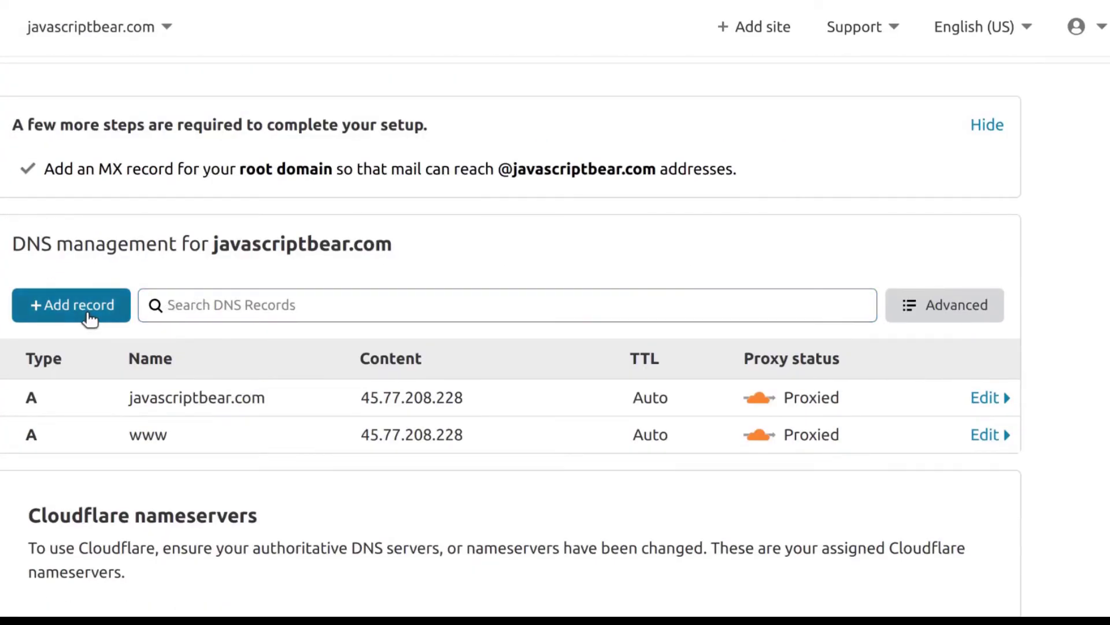
# Add and save an MX record: name @, mail server mail.javascriptbear.com, priority 10
pyautogui.scroll(-1, 90, 315)
pyautogui.click(95, 253)
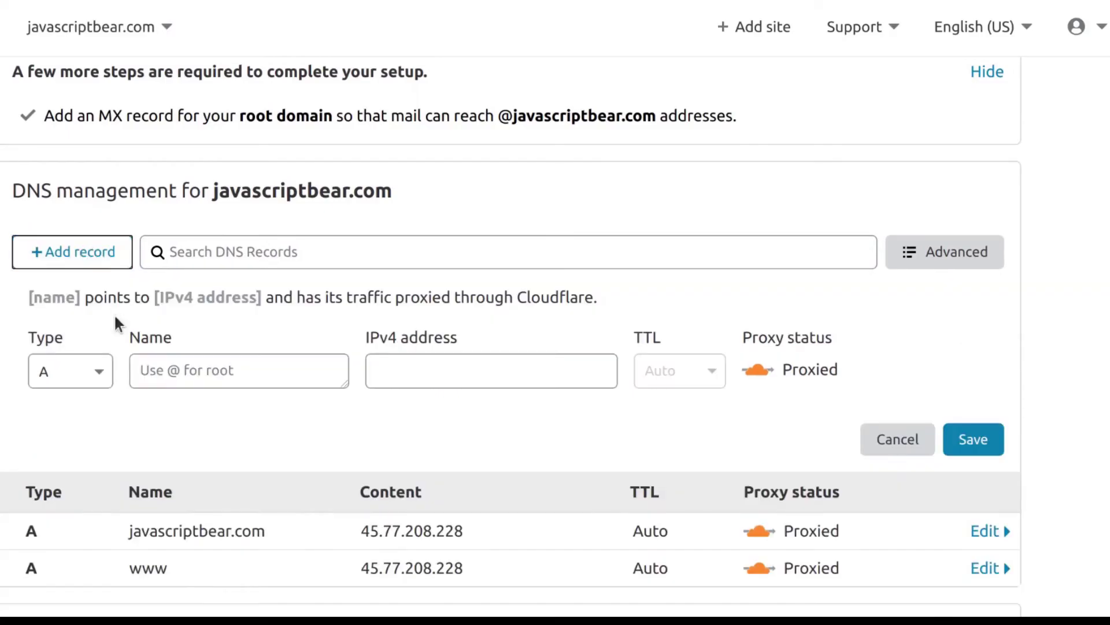
pyautogui.scroll(-2, 113, 314)
pyautogui.click(96, 270)
pyautogui.scroll(-3, 94, 405)
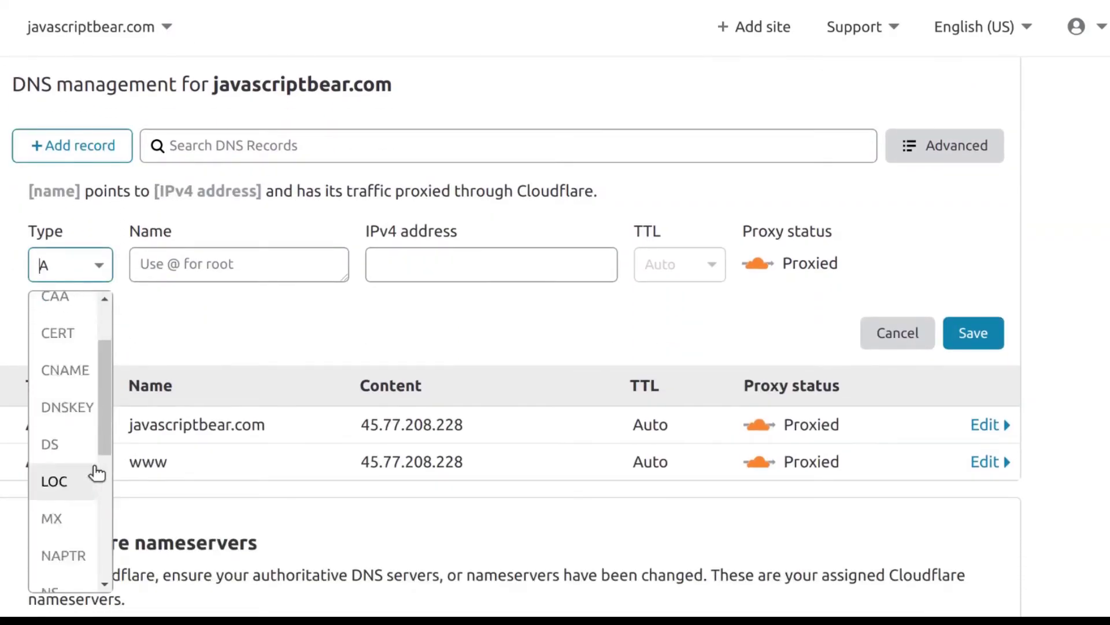
pyautogui.click(55, 392)
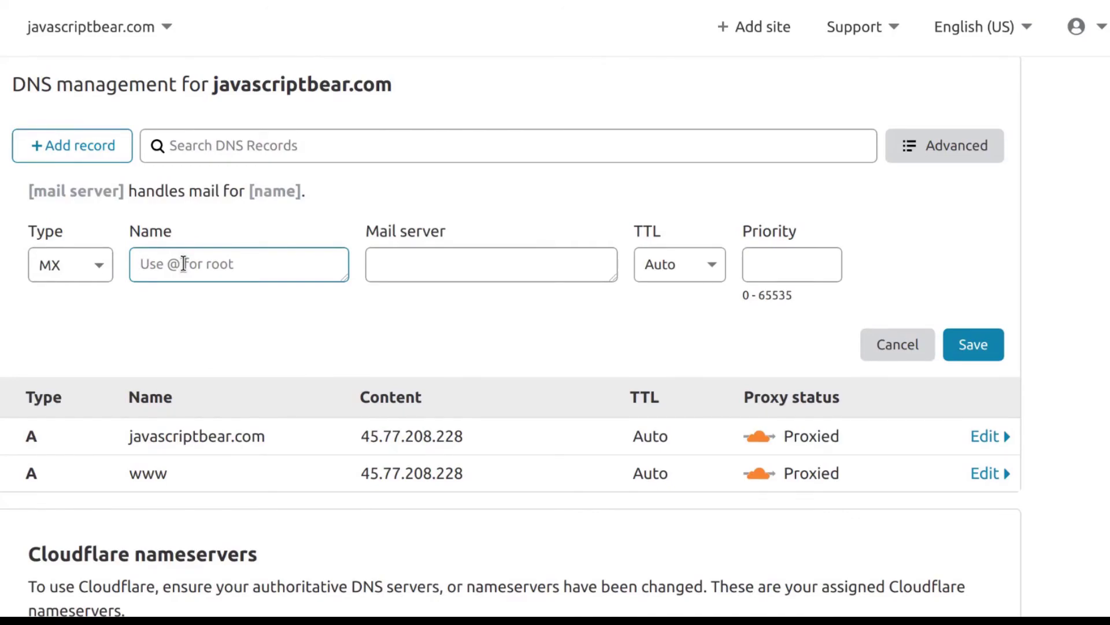
pyautogui.write('@')
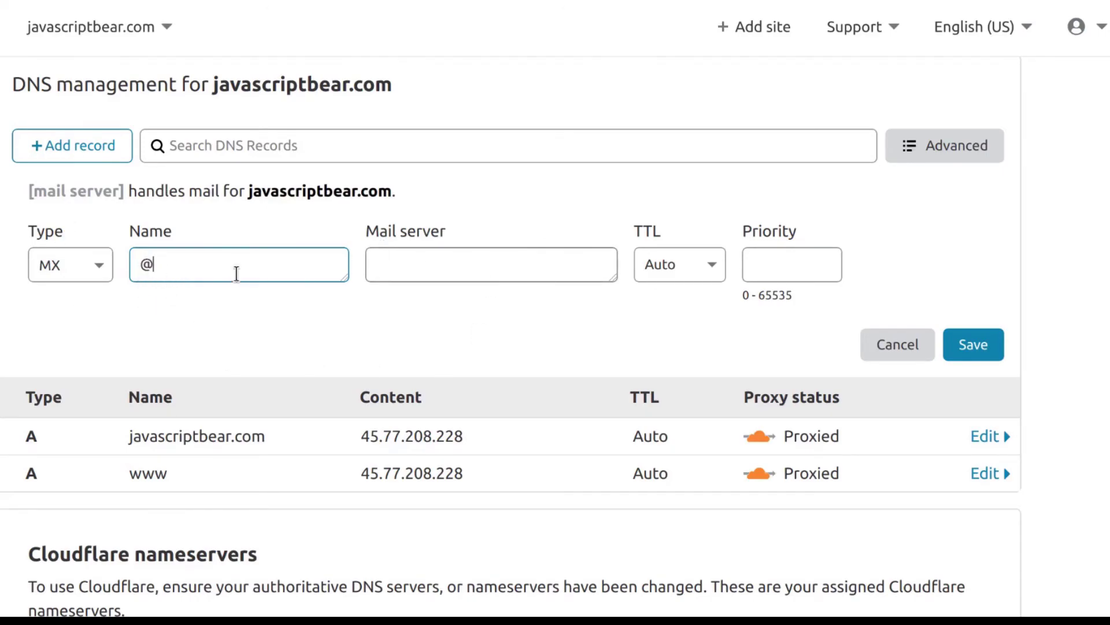
pyautogui.click(399, 272)
pyautogui.rightClick(399, 272)
pyautogui.click(479, 324)
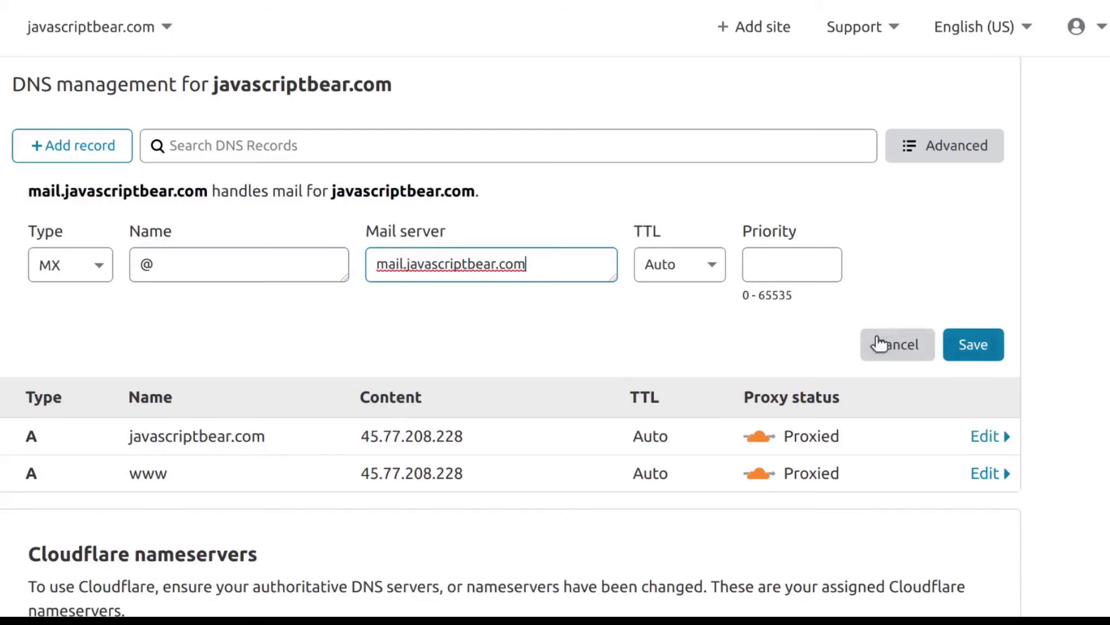
pyautogui.click(788, 268)
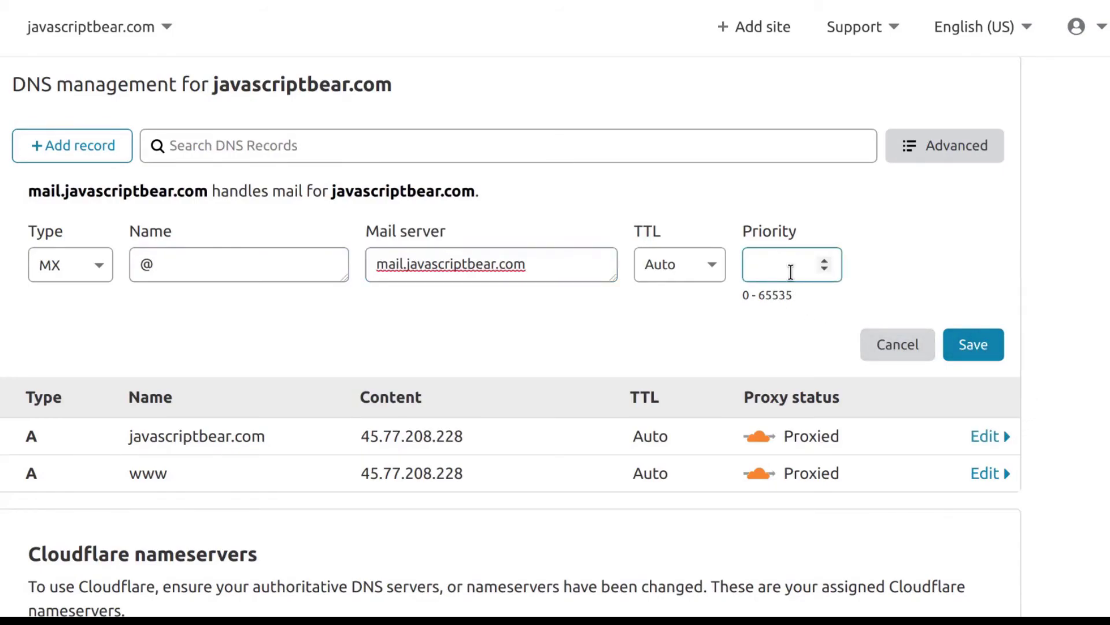
pyautogui.click(974, 344)
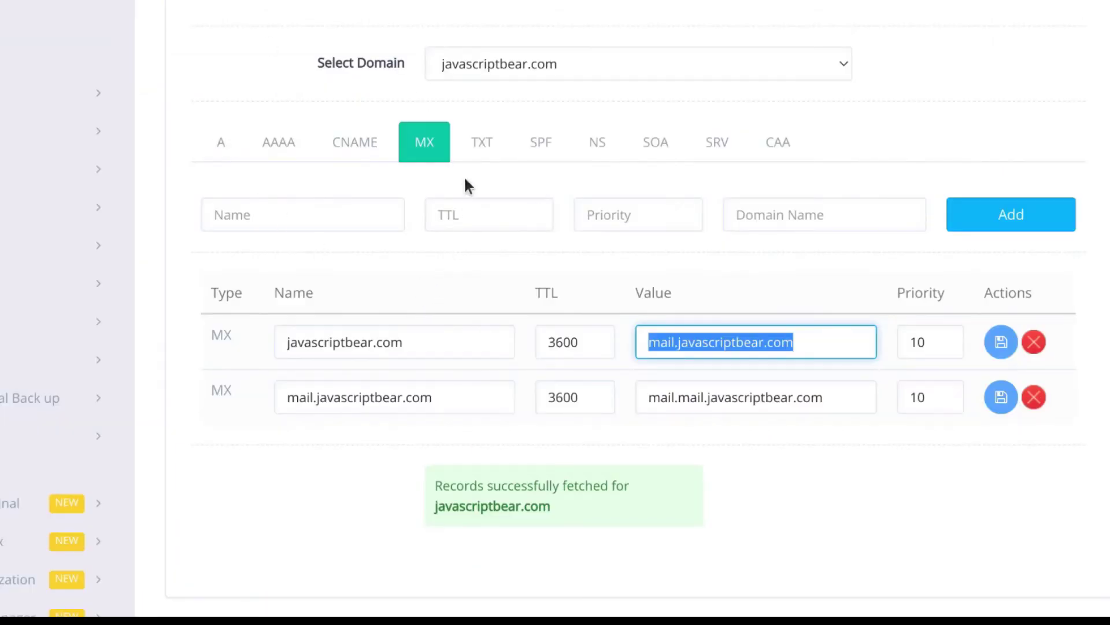
# Show javascriptbear.com's TXT records in CyberPanel, with its SPF, DMARC and DKIM entries
pyautogui.click(482, 141)
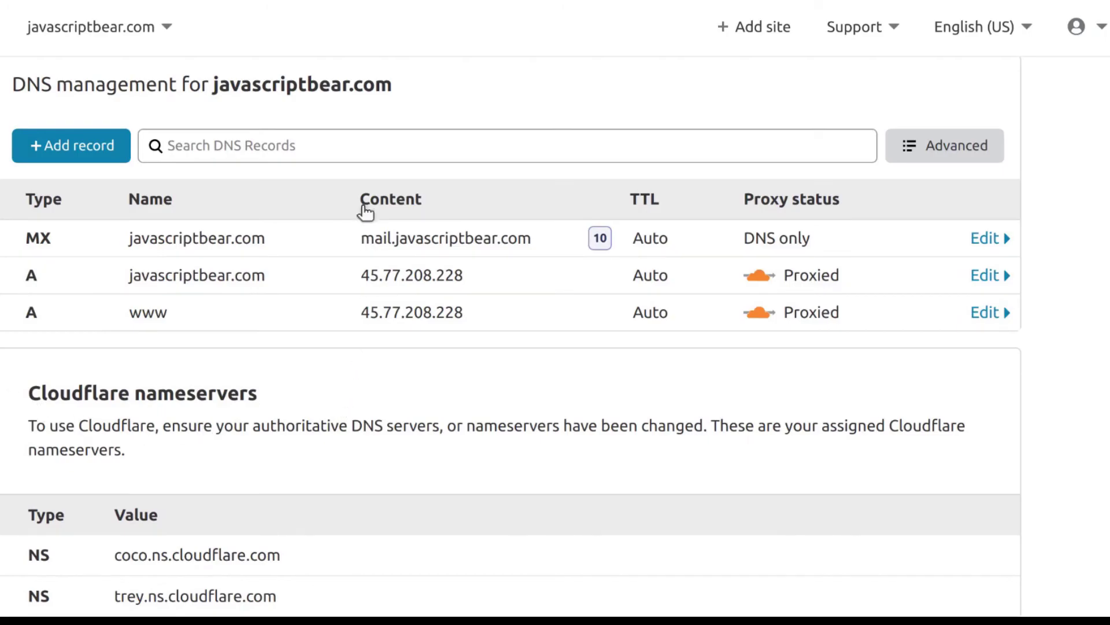
pyautogui.scroll(-5, 233, 354)
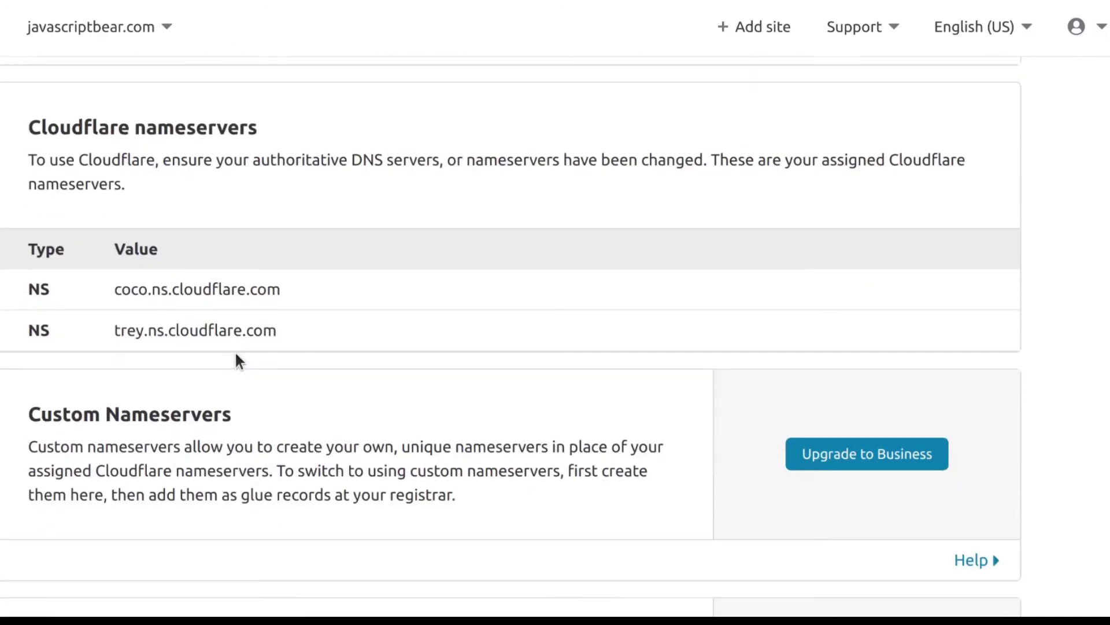
pyautogui.scroll(5, 176, 356)
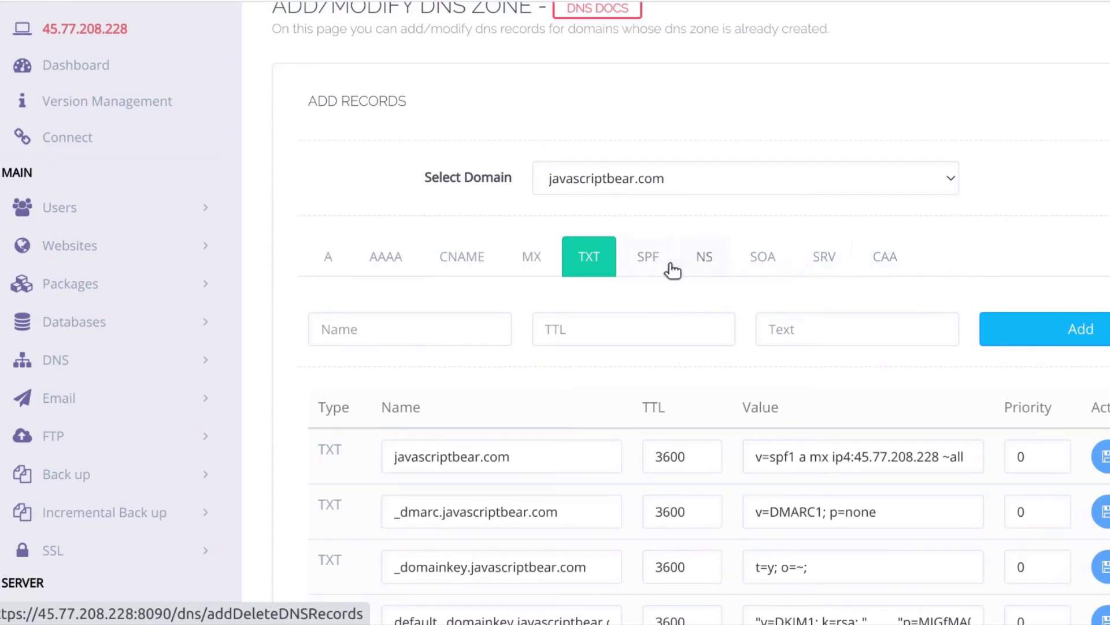
# Look through the TXT records and select the _dmarc value v=DMARC1; p=none
pyautogui.scroll(-3, 417, 422)
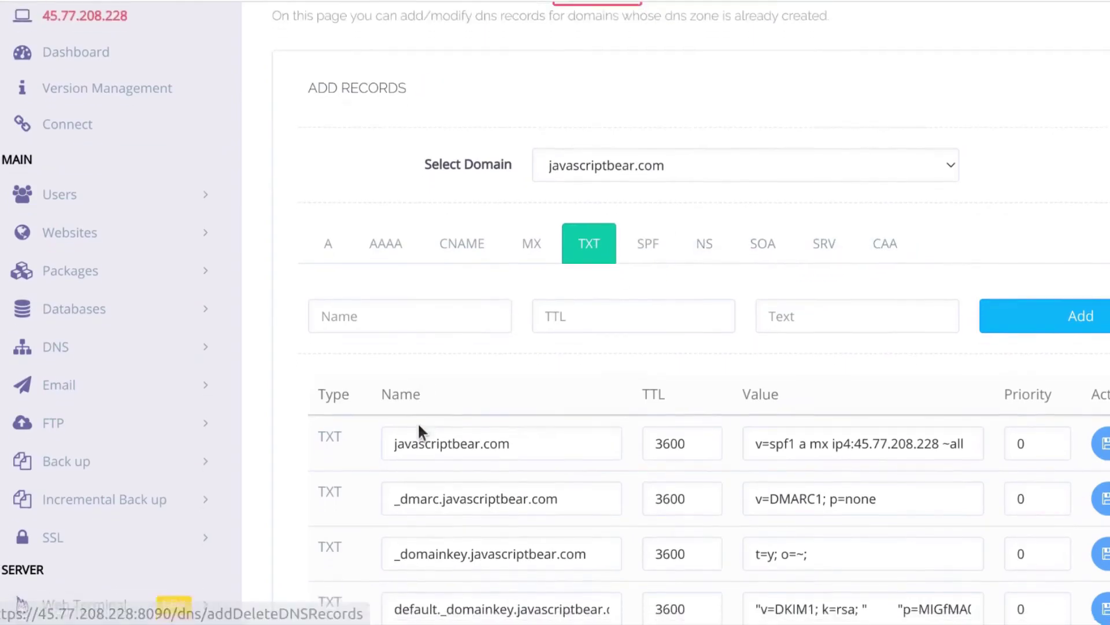
pyautogui.scroll(-4, 609, 409)
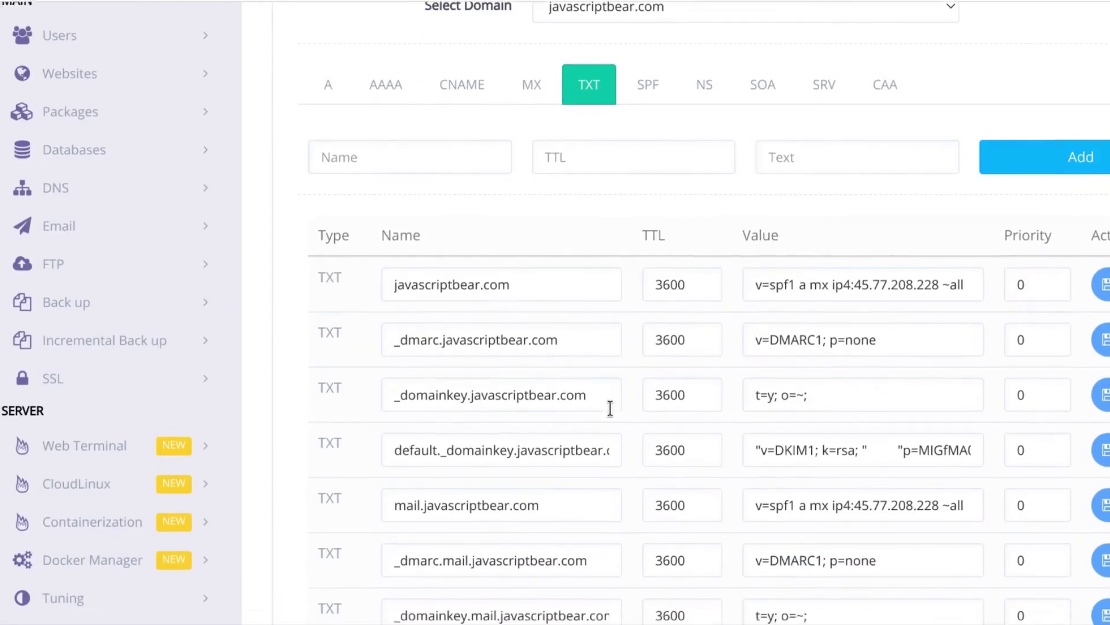
pyautogui.scroll(3, 859, 370)
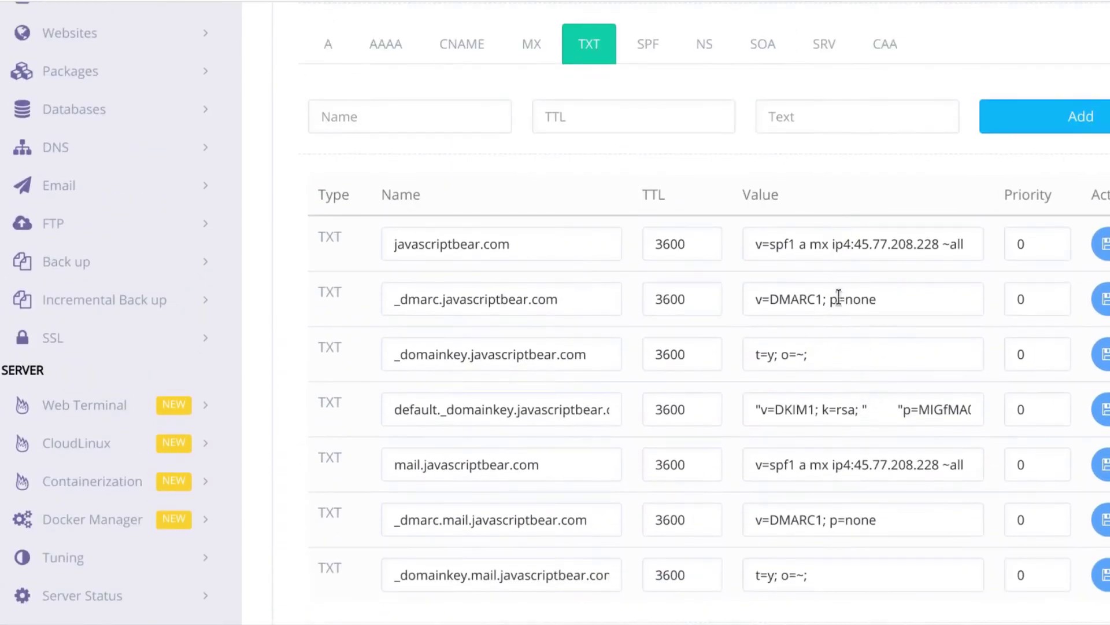
pyautogui.tripleClick(733, 299)
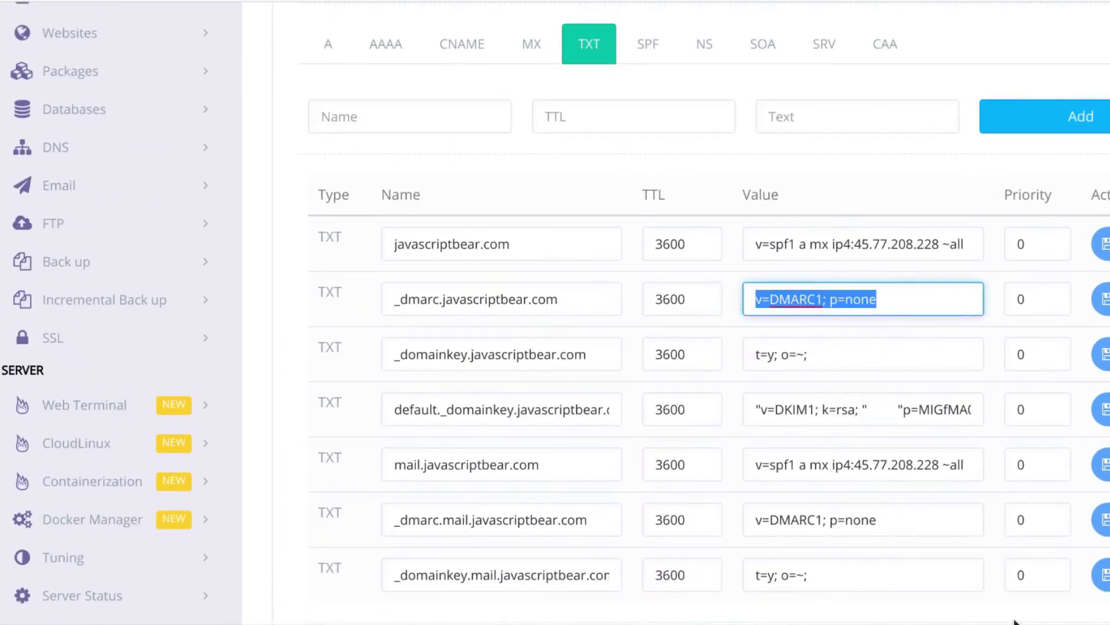
pyautogui.scroll(4, 564, 215)
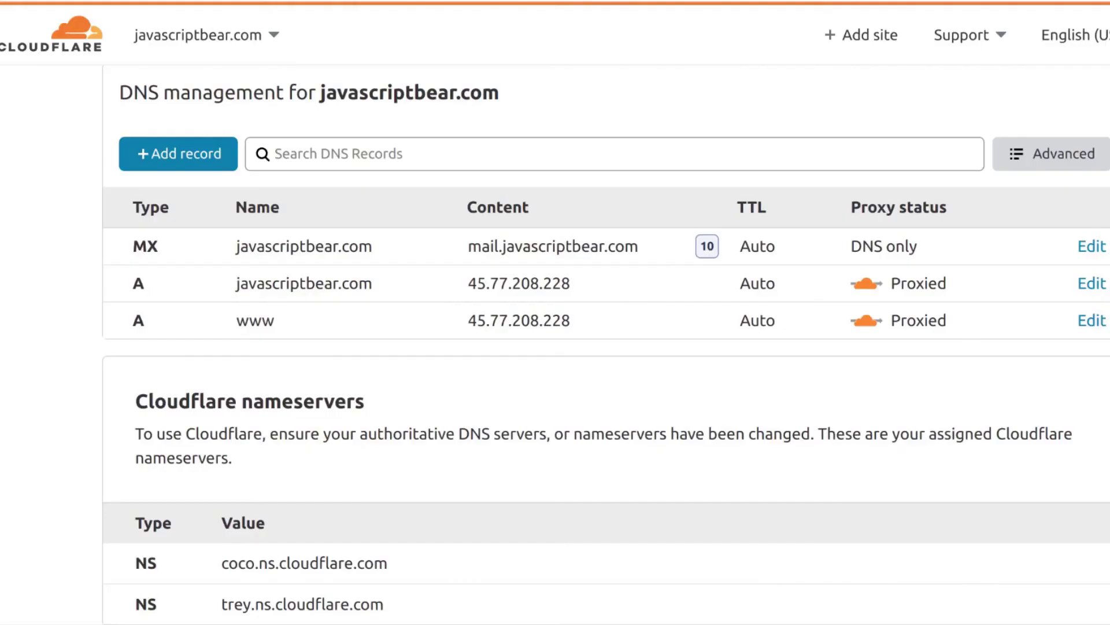
# Scroll Cloudflare's DNS table to review the MX and two proxied A records
pyautogui.scroll(-2, 500, 435)
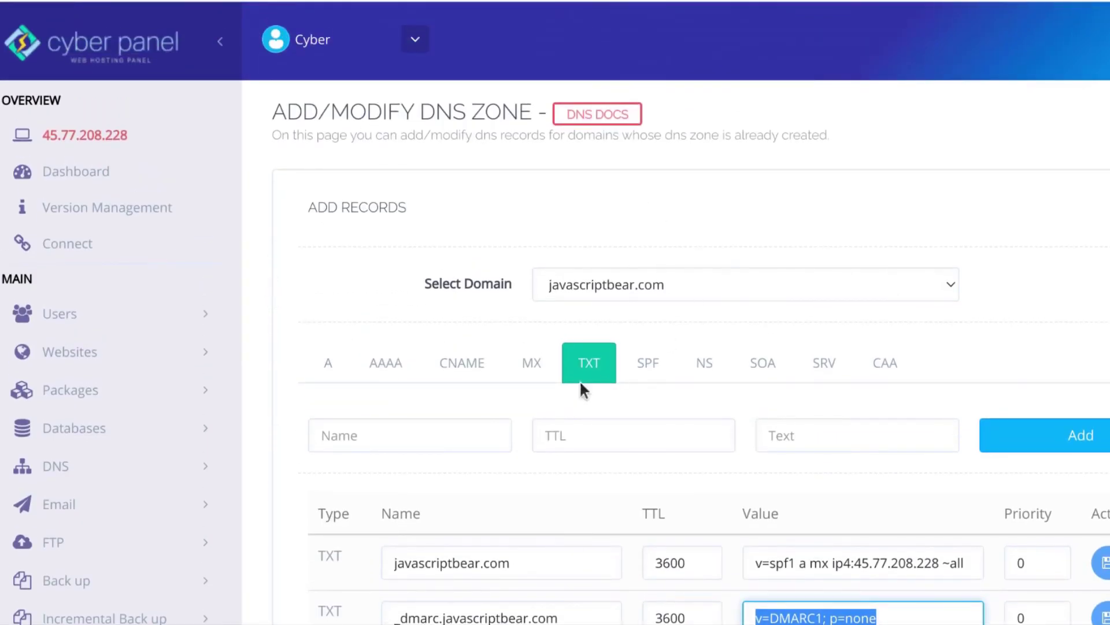
# Open the Select Domain dropdown, which lists only javascriptbear.com
pyautogui.click(594, 286)
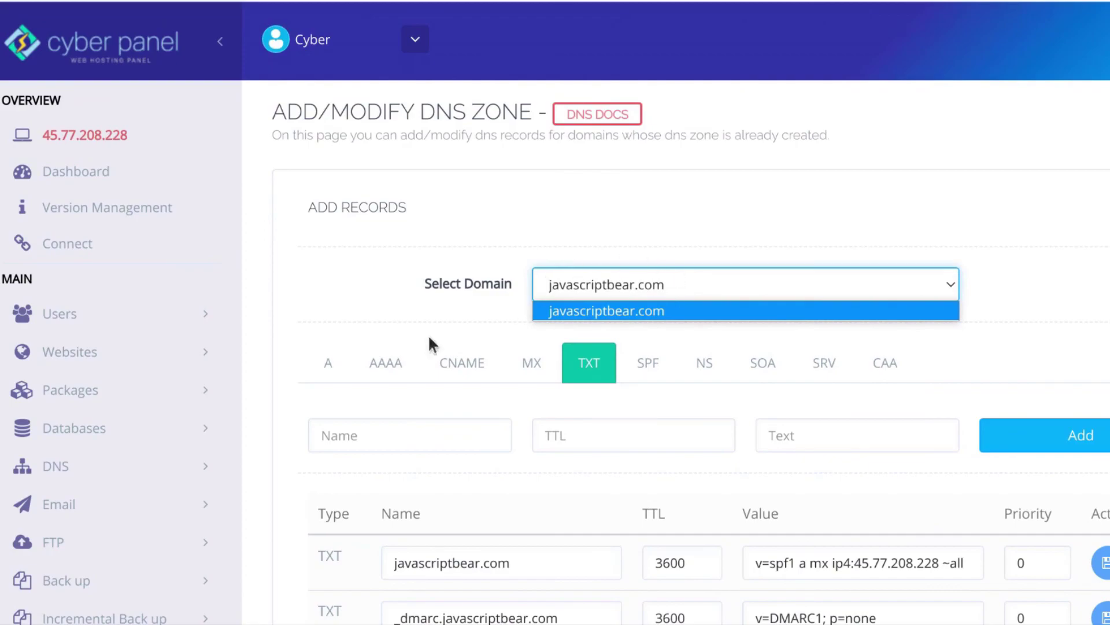